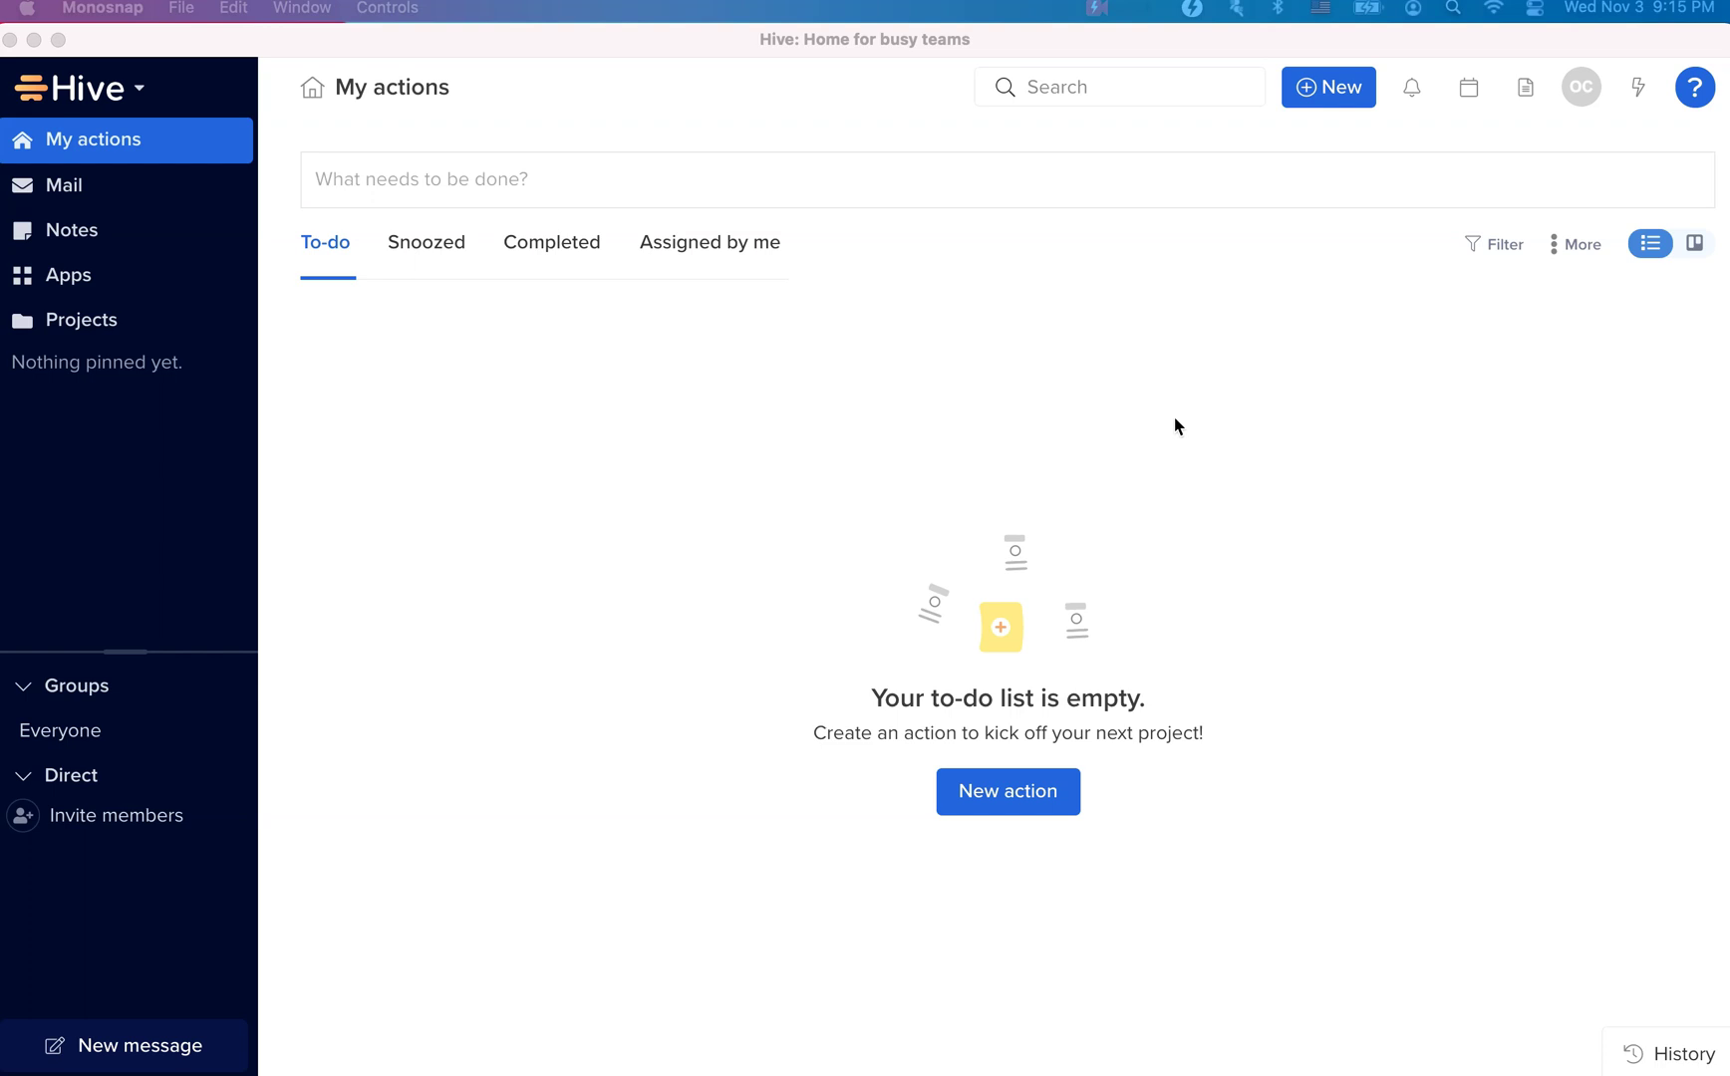
Upload IMG_6449.jpeg as the profile photo.
left_click(1582, 102)
left_click(1581, 100)
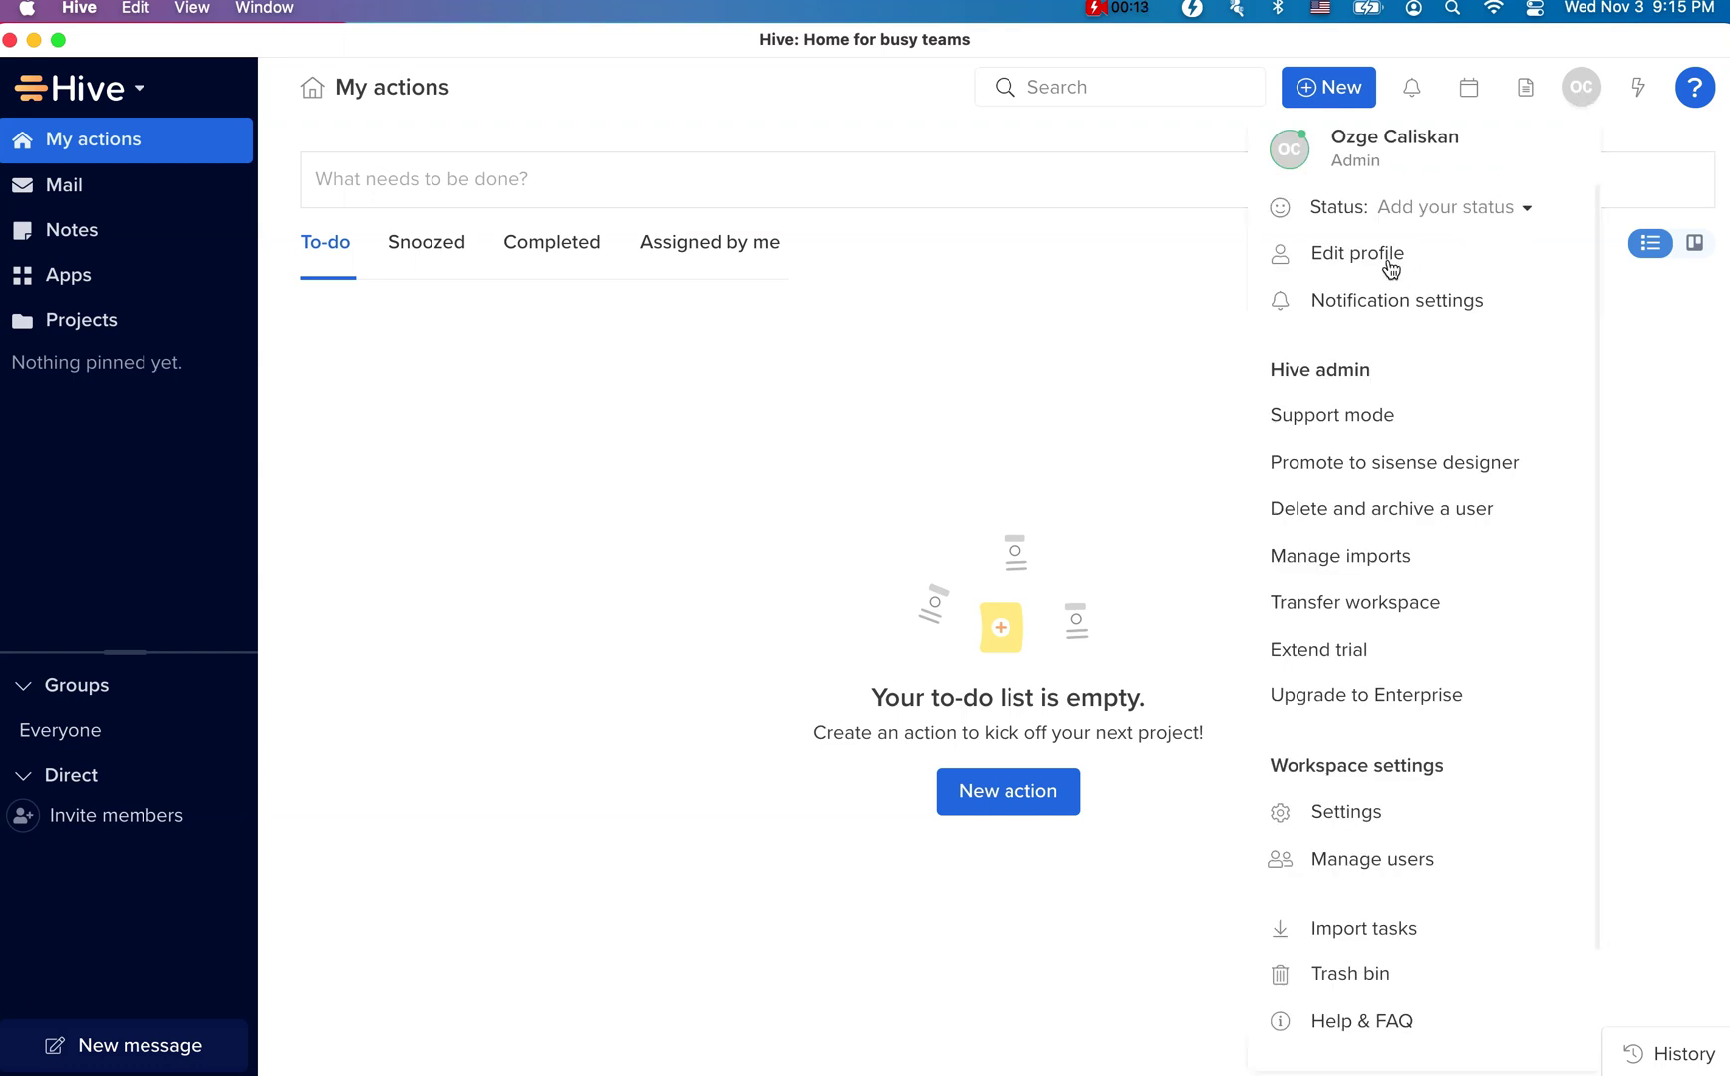
left_click(1429, 263)
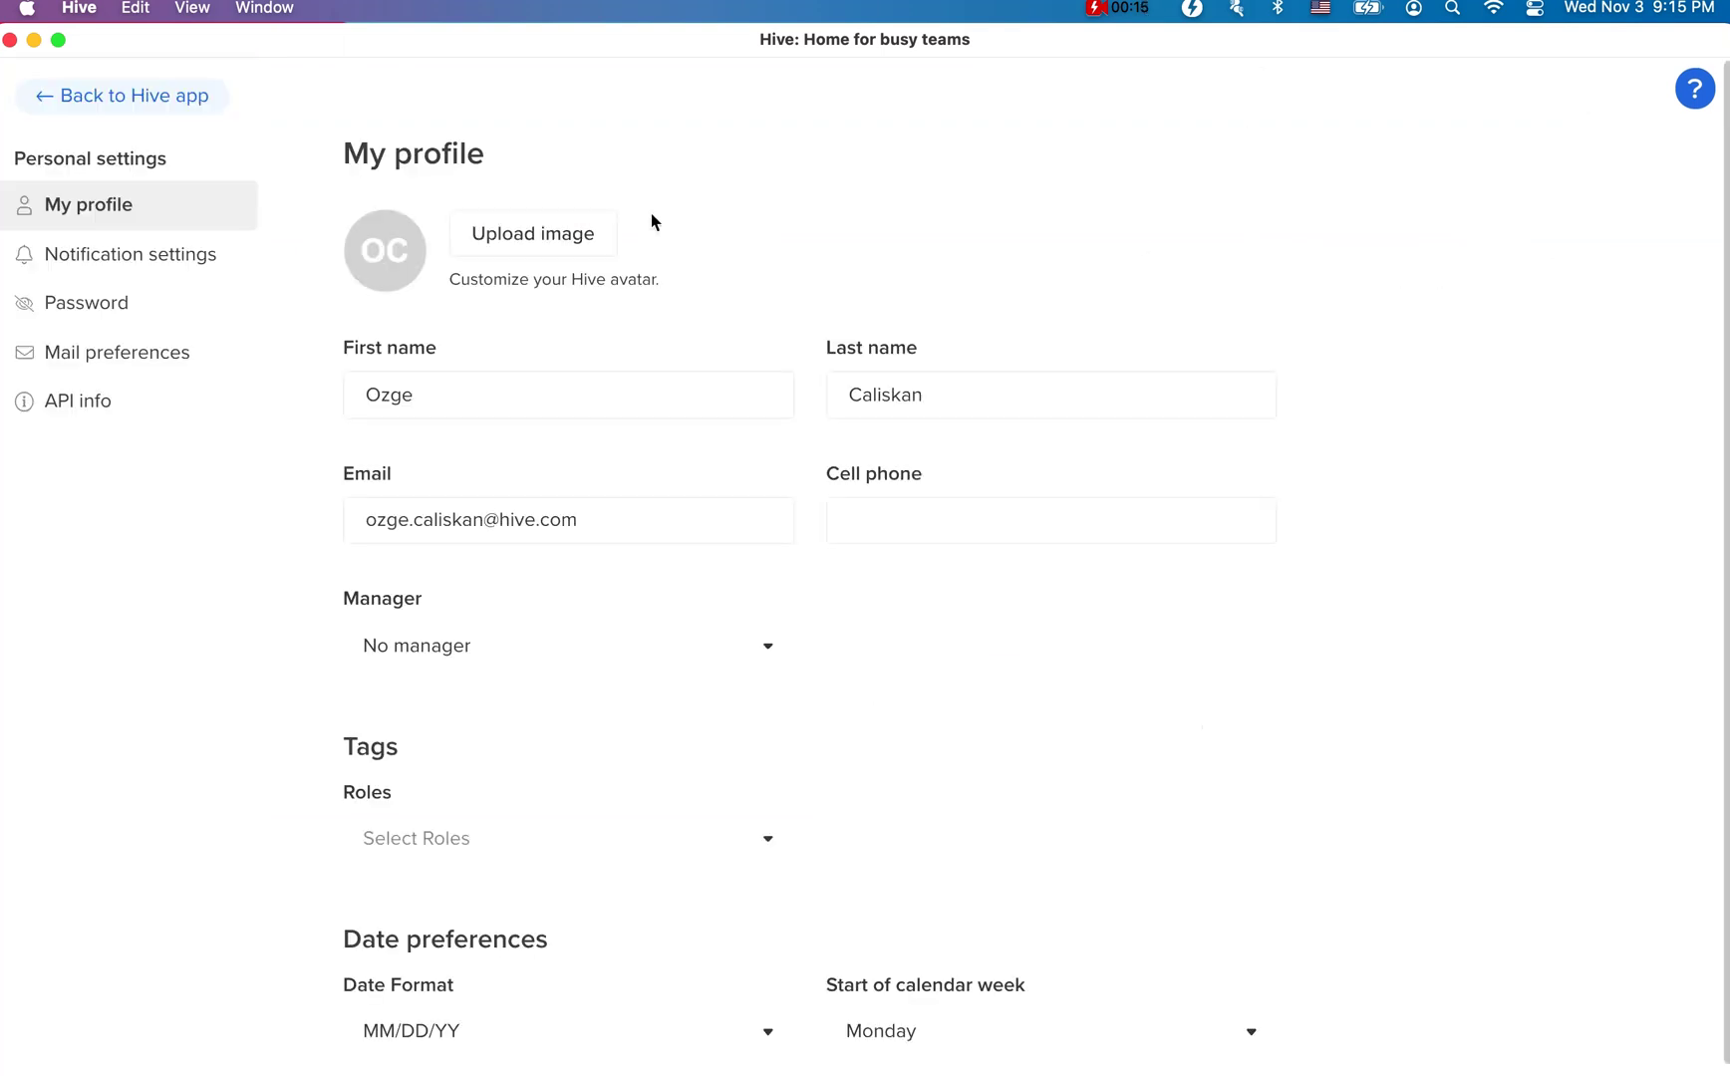
left_click(537, 253)
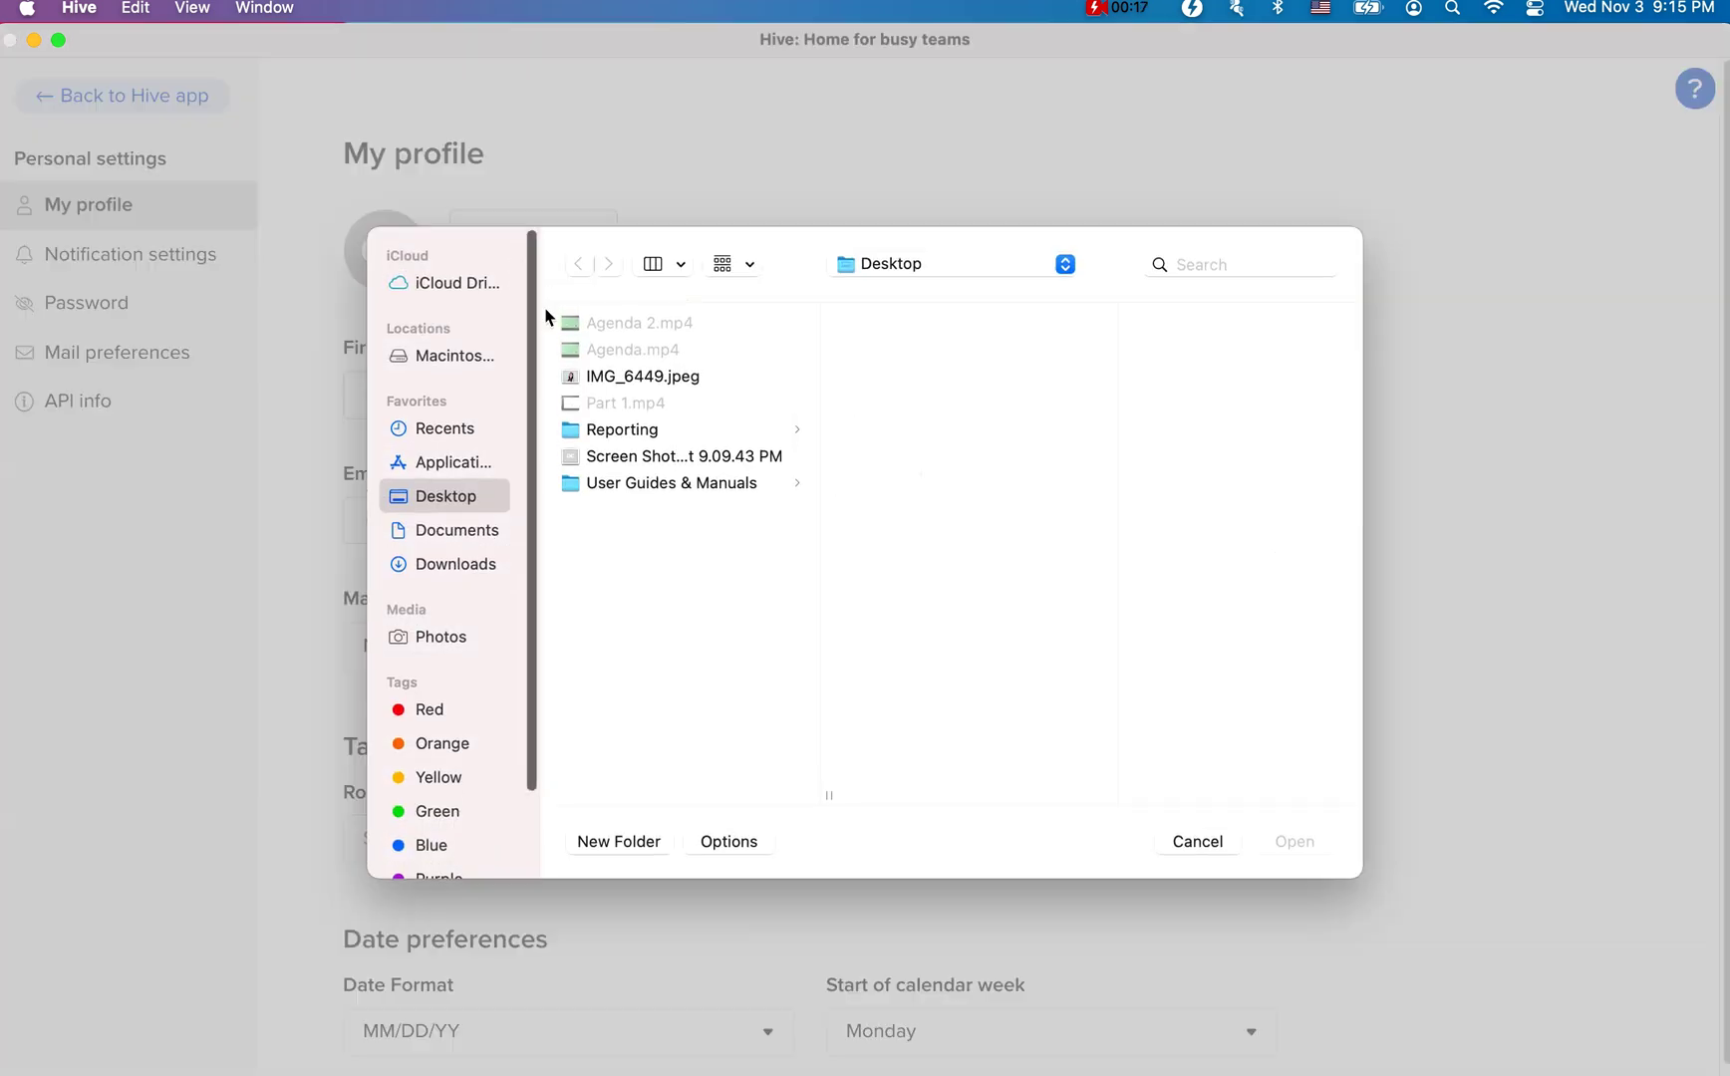
left_click(643, 382)
left_click(1294, 841)
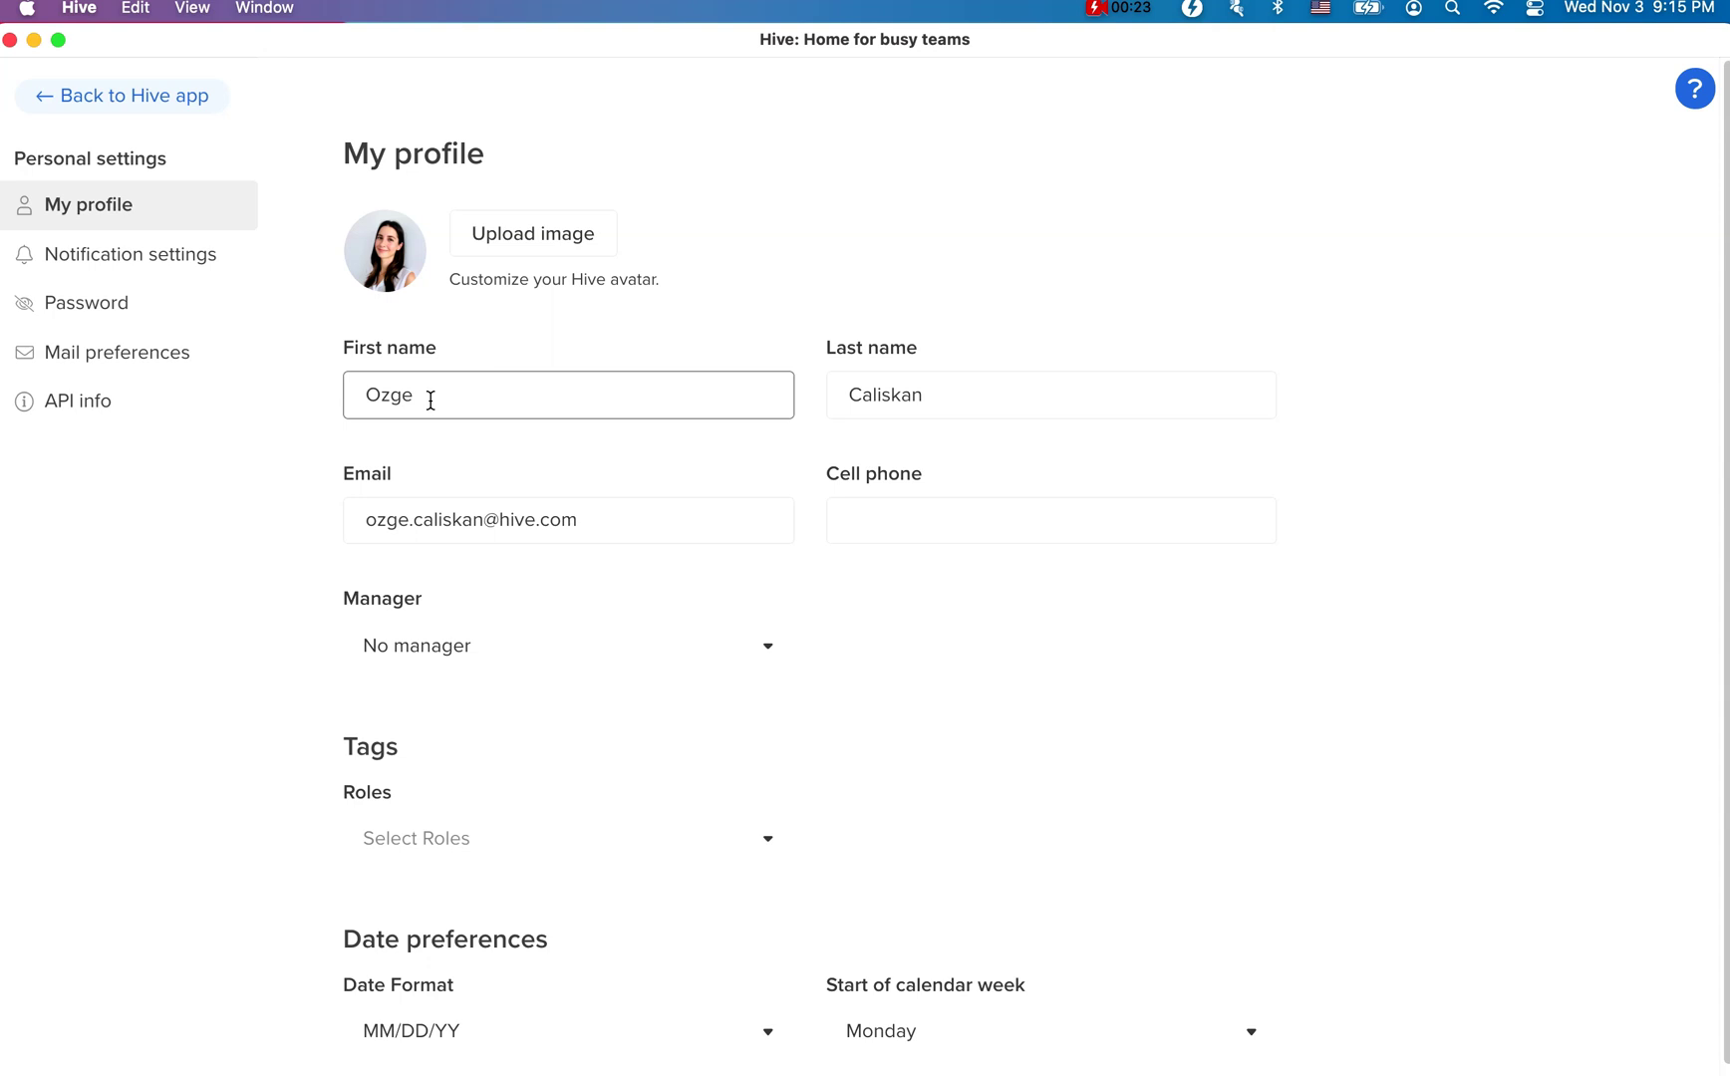
Set the date format to DD/MM/YY and weeks to start on Sunday, then return to the workspace.
scroll(931, 595, "down", 1)
left_click(525, 1012)
left_click(513, 977)
left_click(890, 1015)
left_click(876, 931)
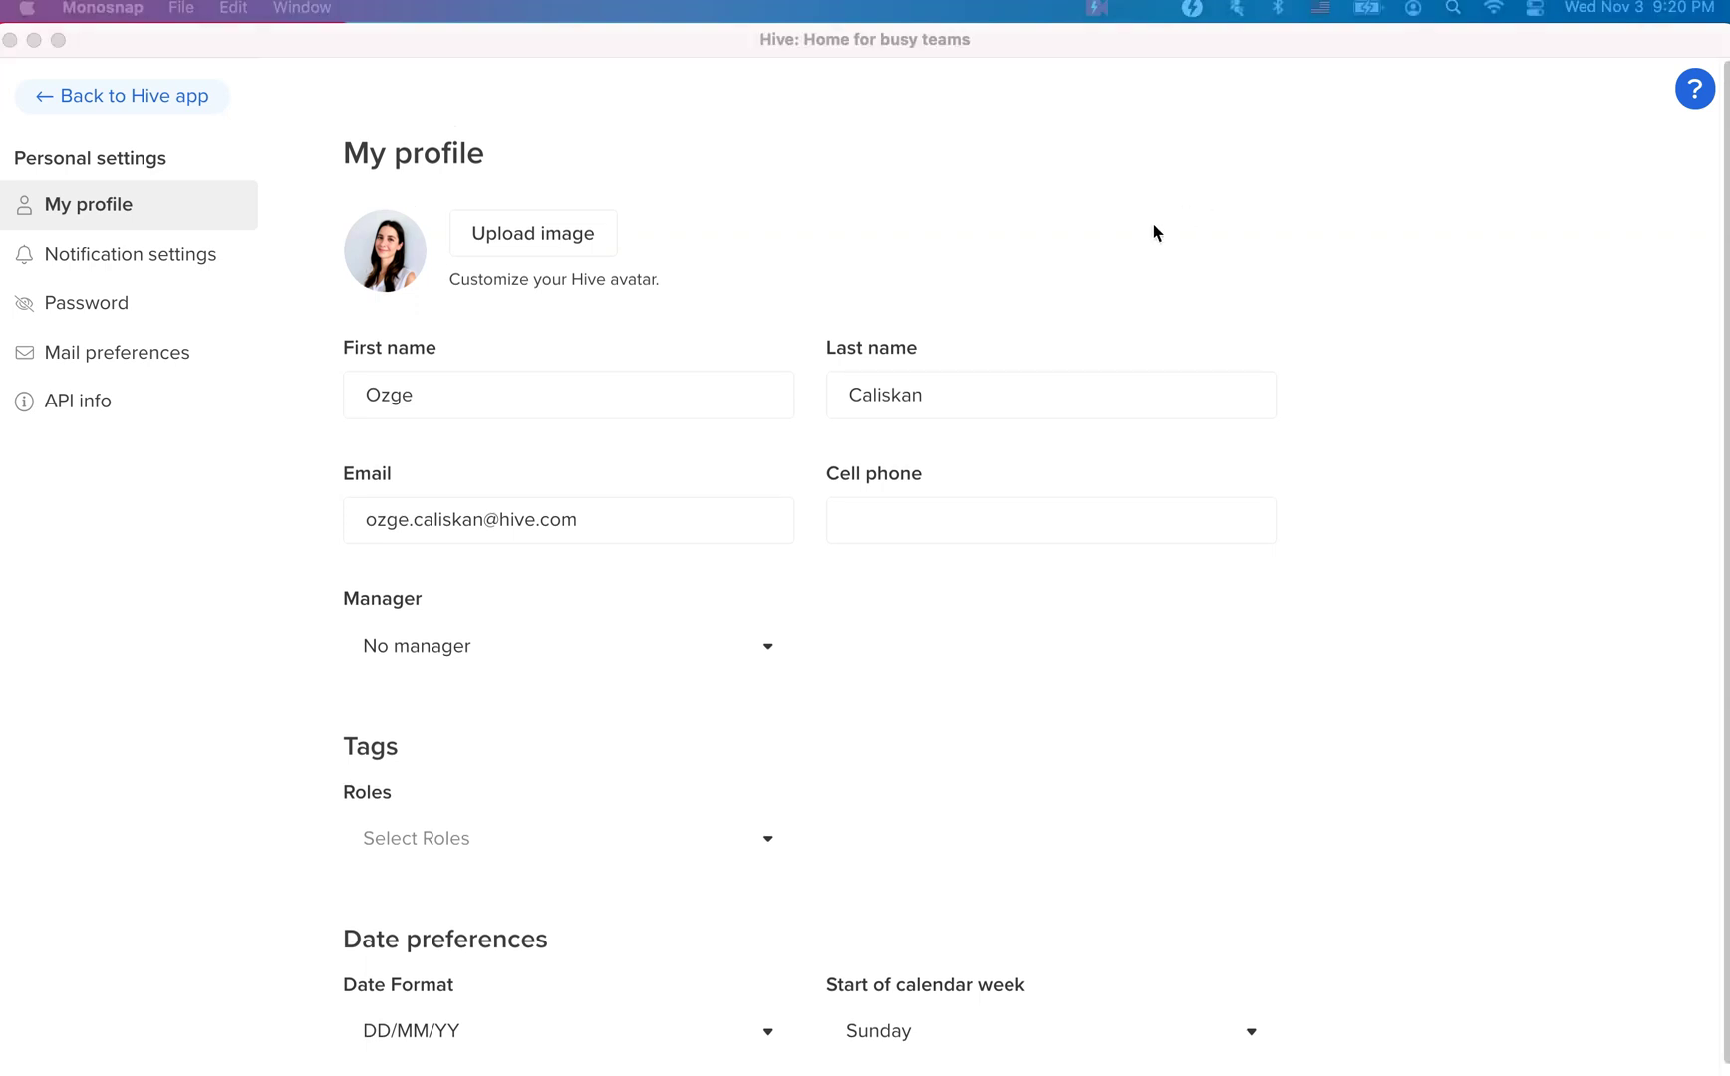
left_click(109, 96)
left_click(105, 278)
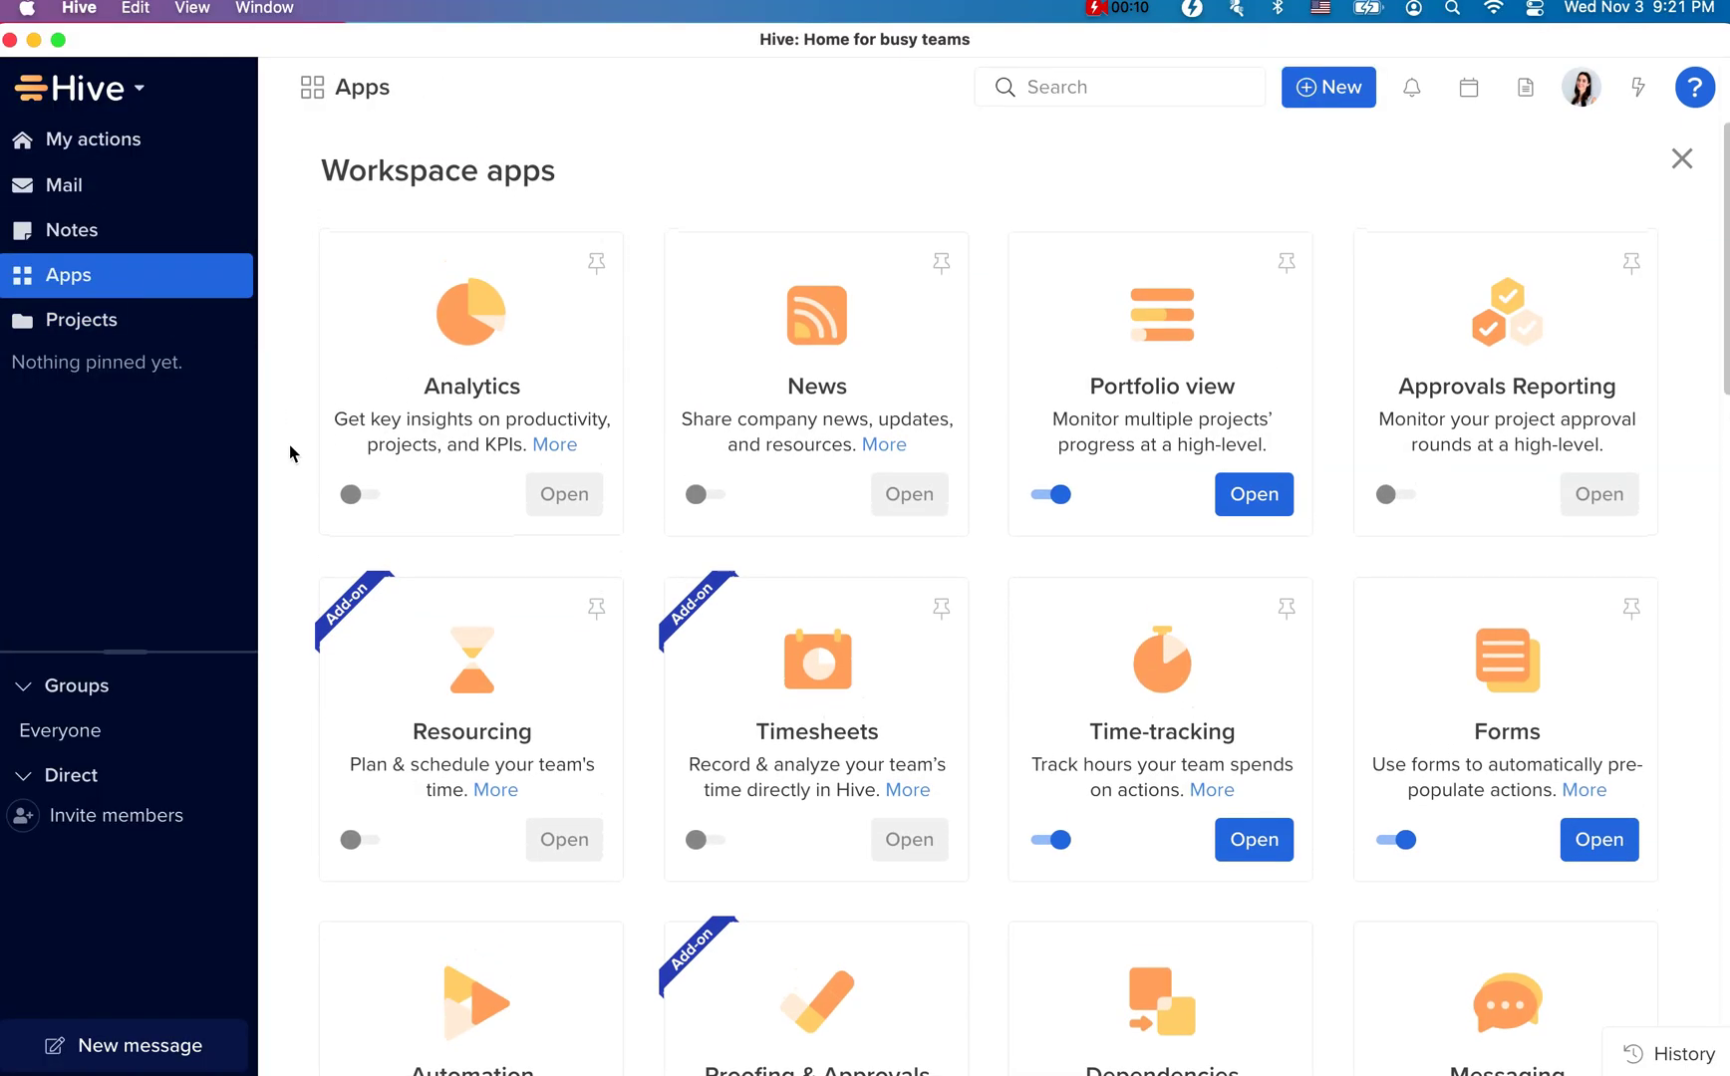
scroll(292, 498, "down", 2)
scroll(292, 498, "up", 1)
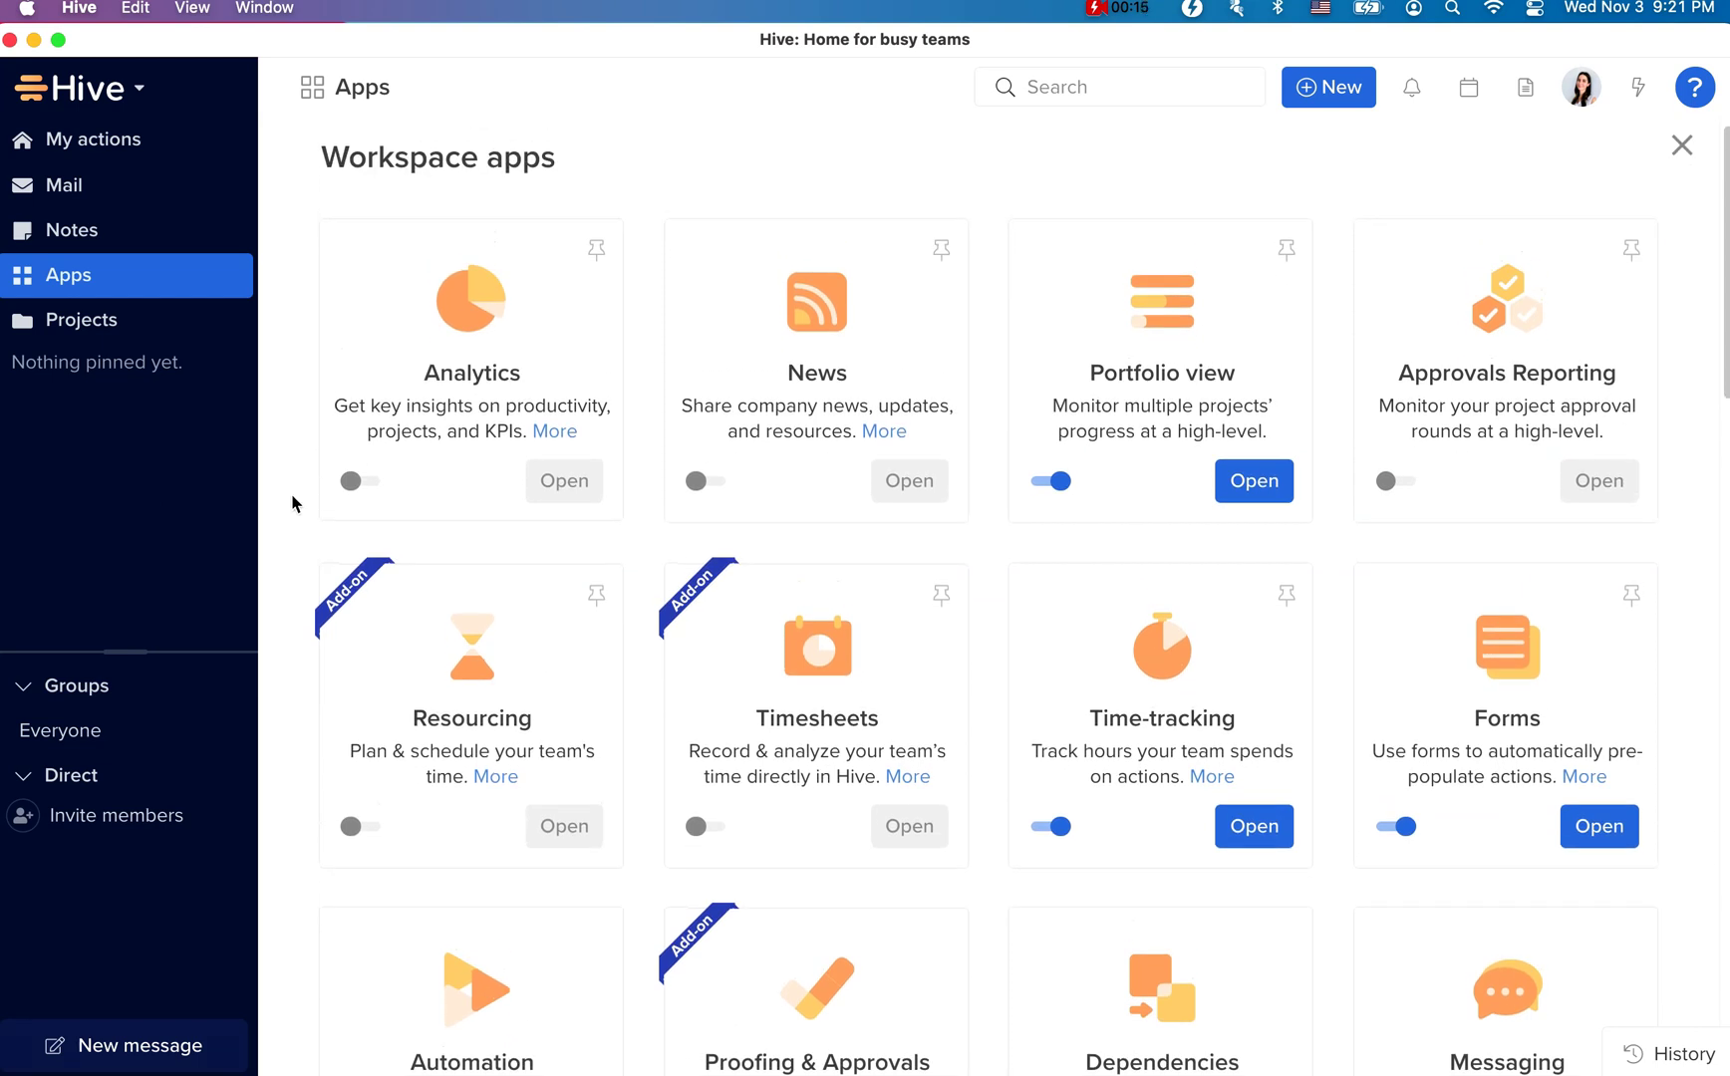
scroll(292, 503, "down", 7)
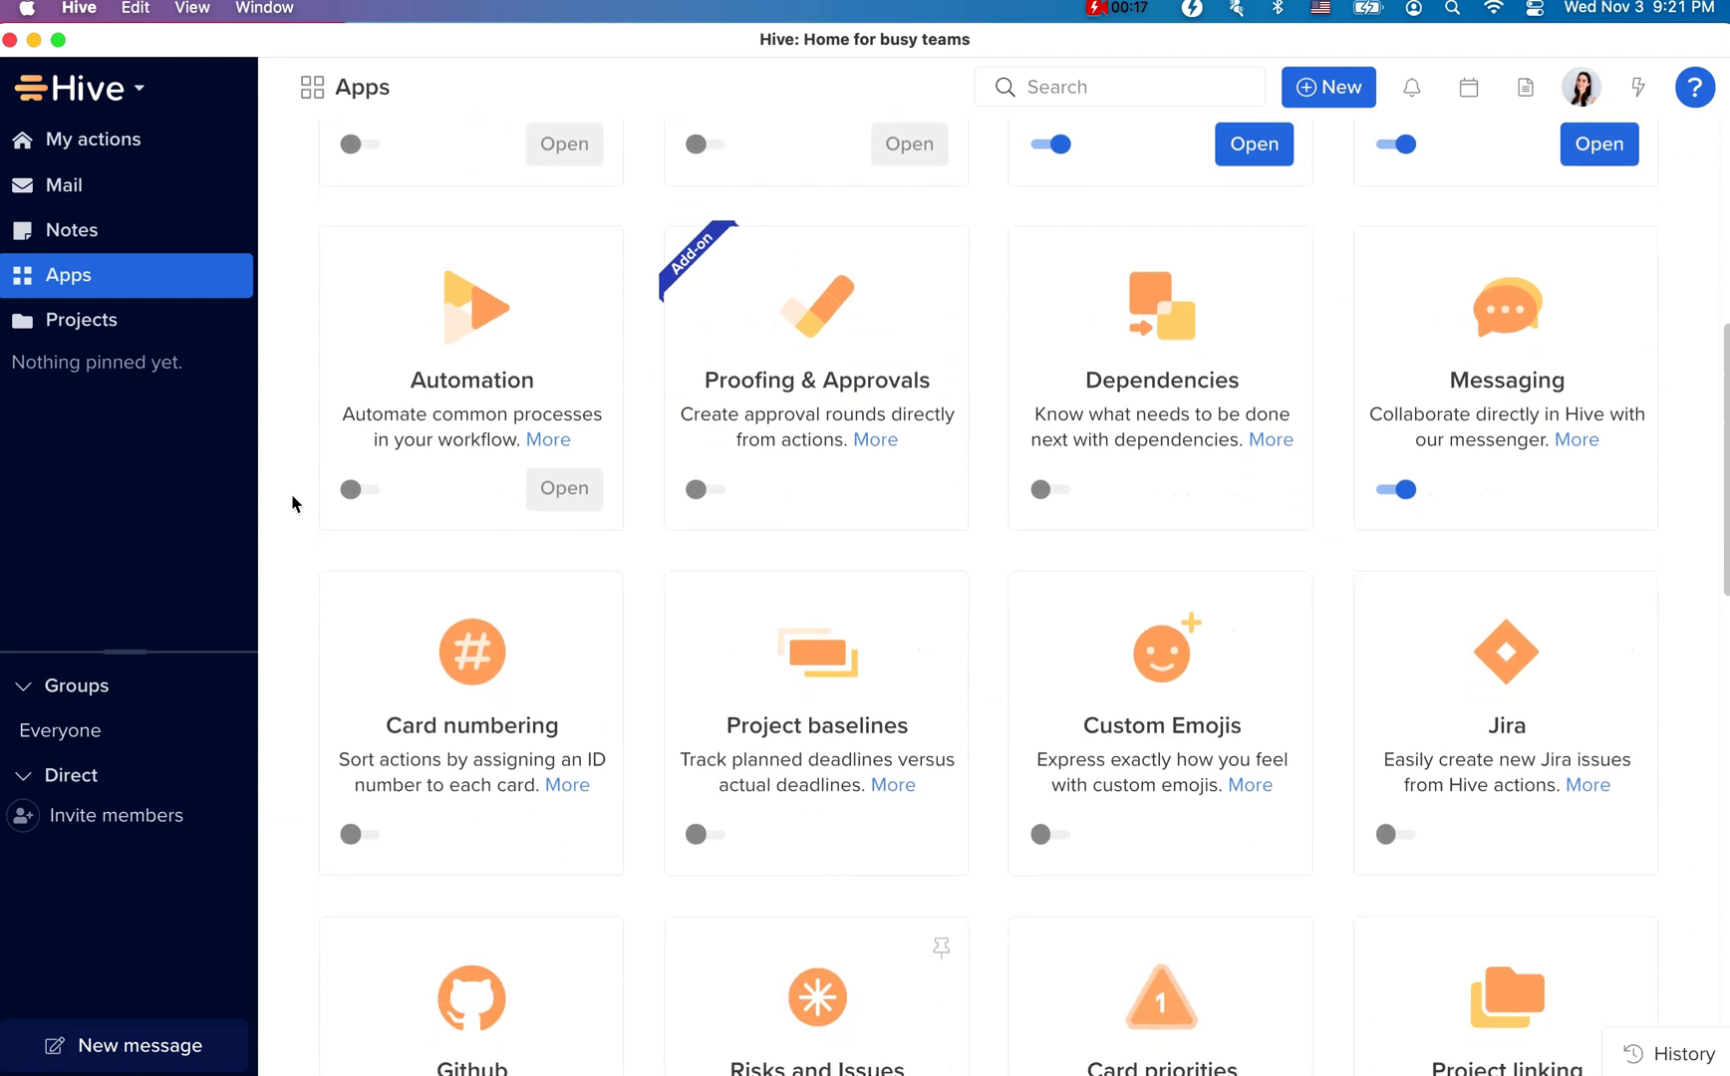
scroll(292, 503, "down", 8)
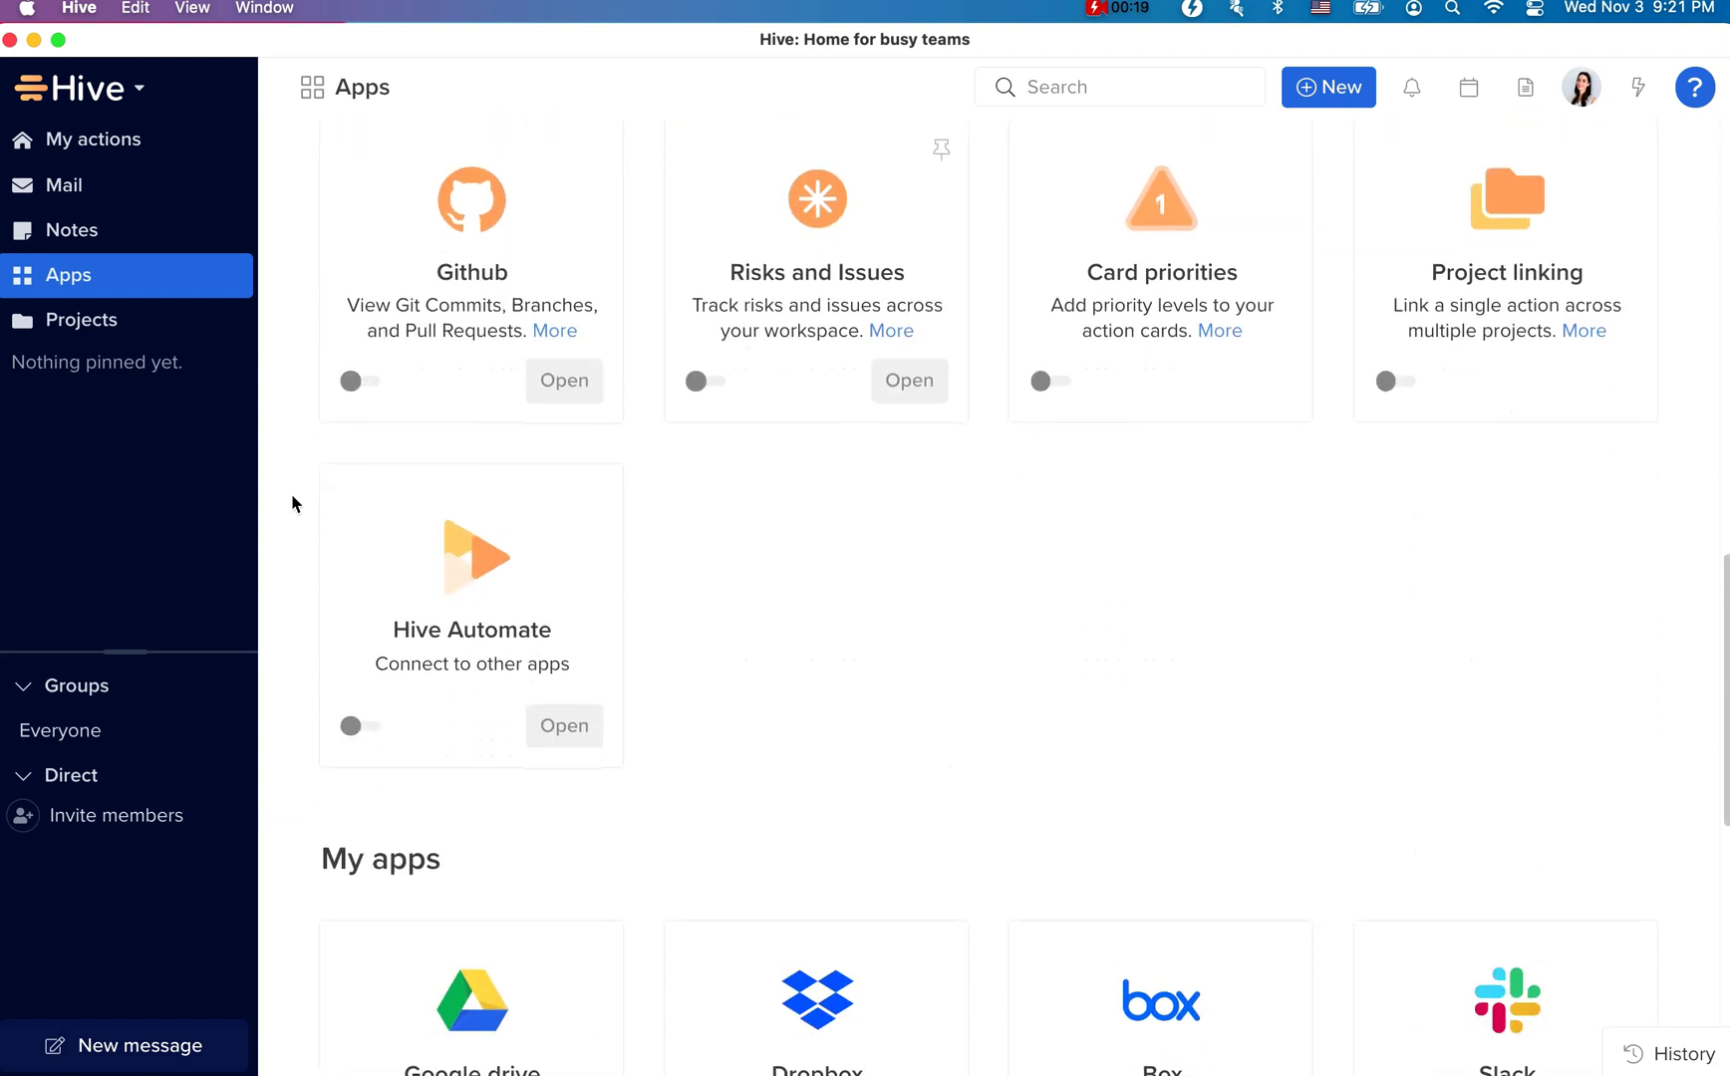
scroll(292, 504, "down", 6)
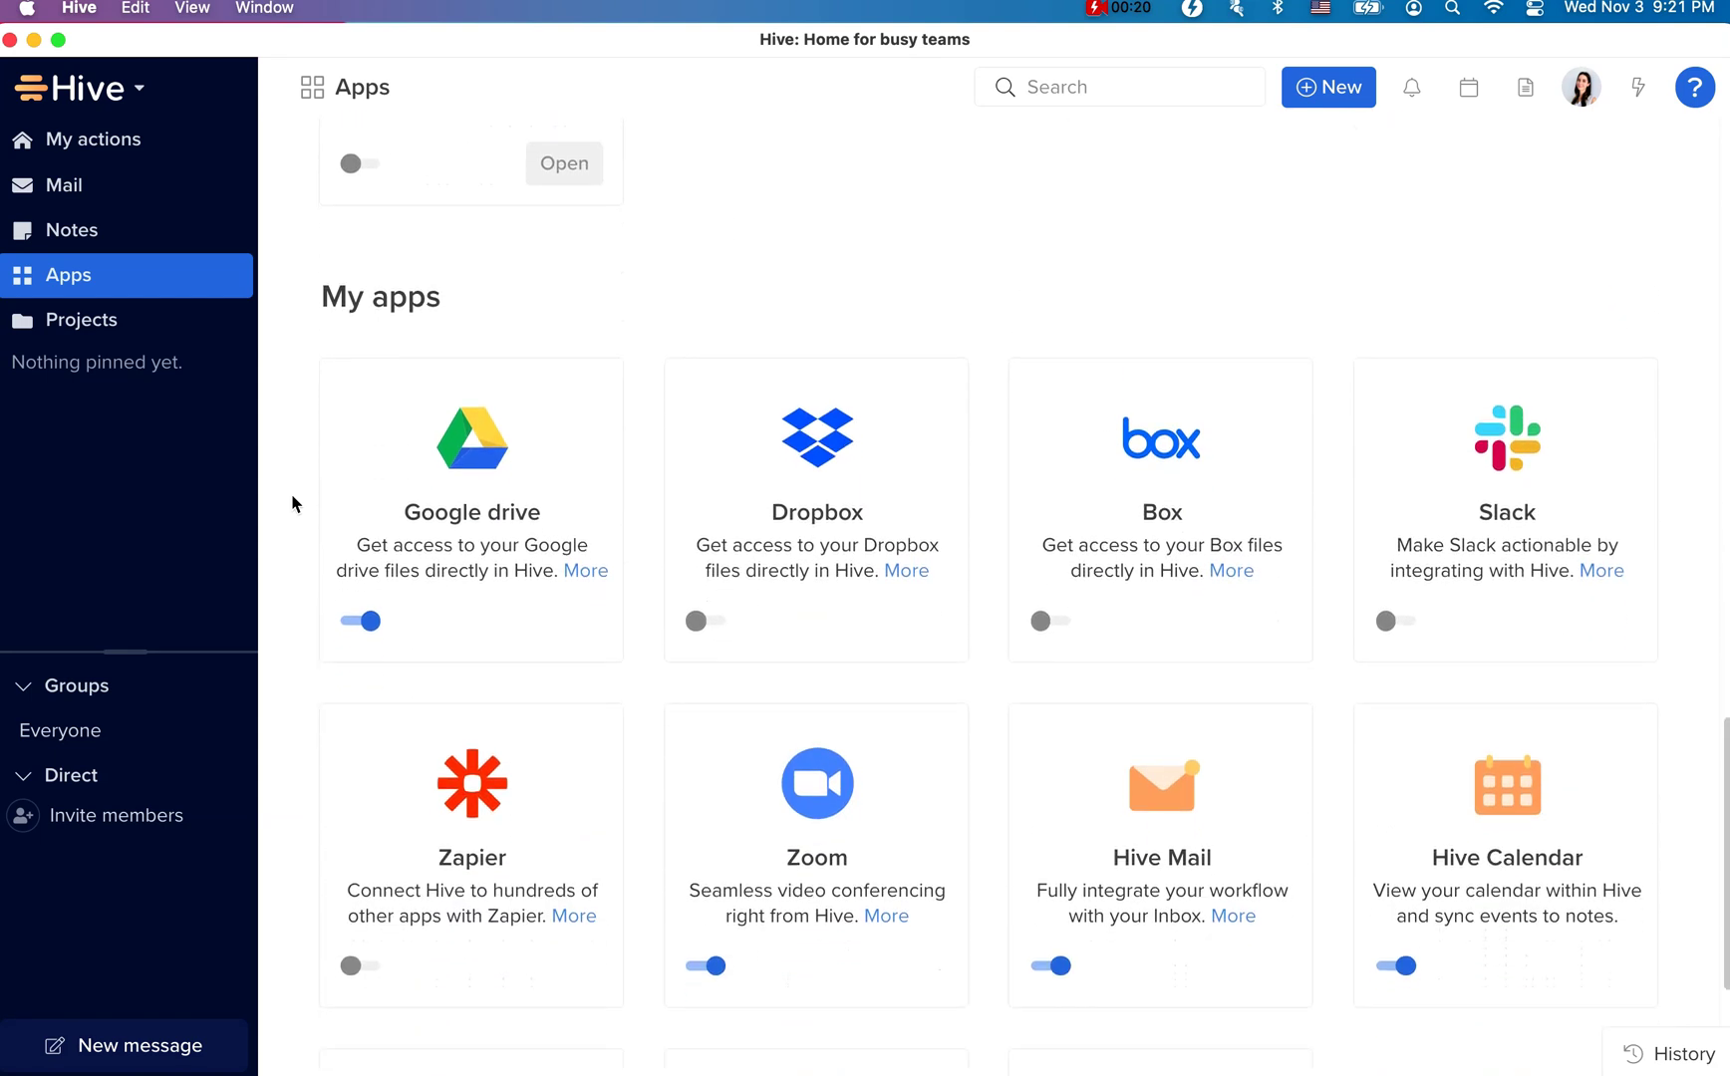
scroll(292, 503, "down", 1)
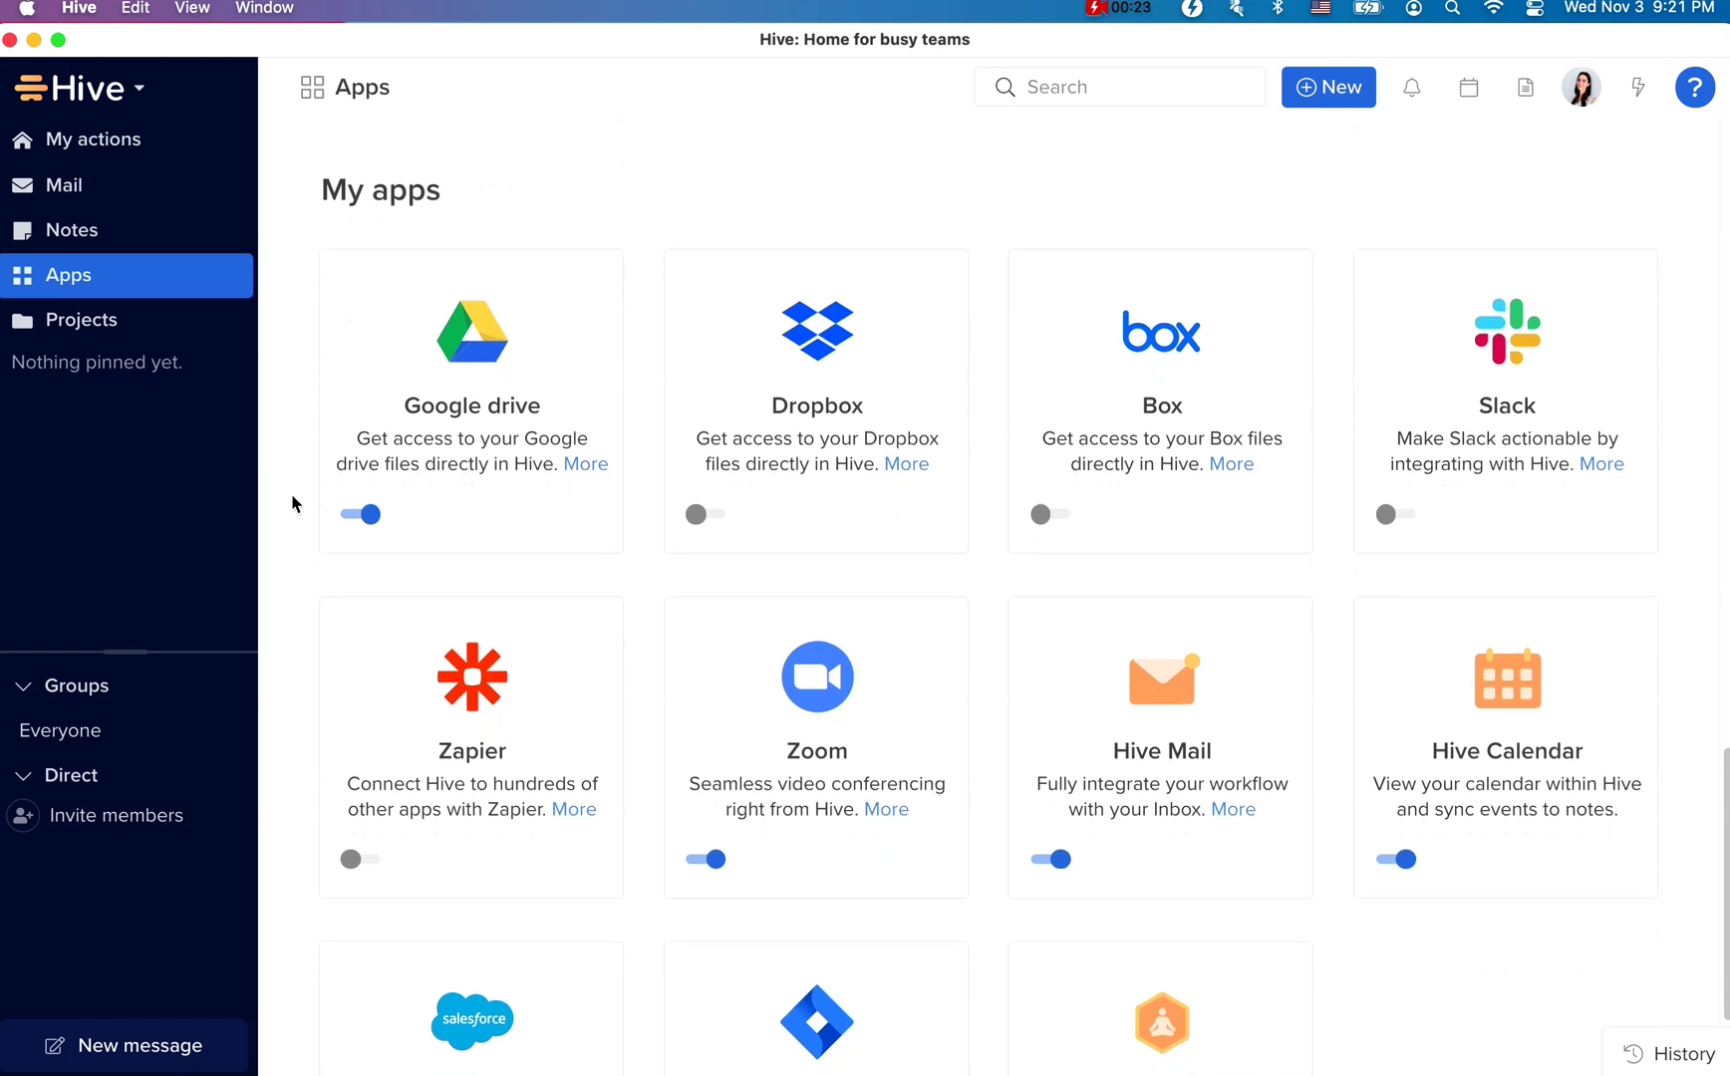
scroll(292, 503, "down", 2)
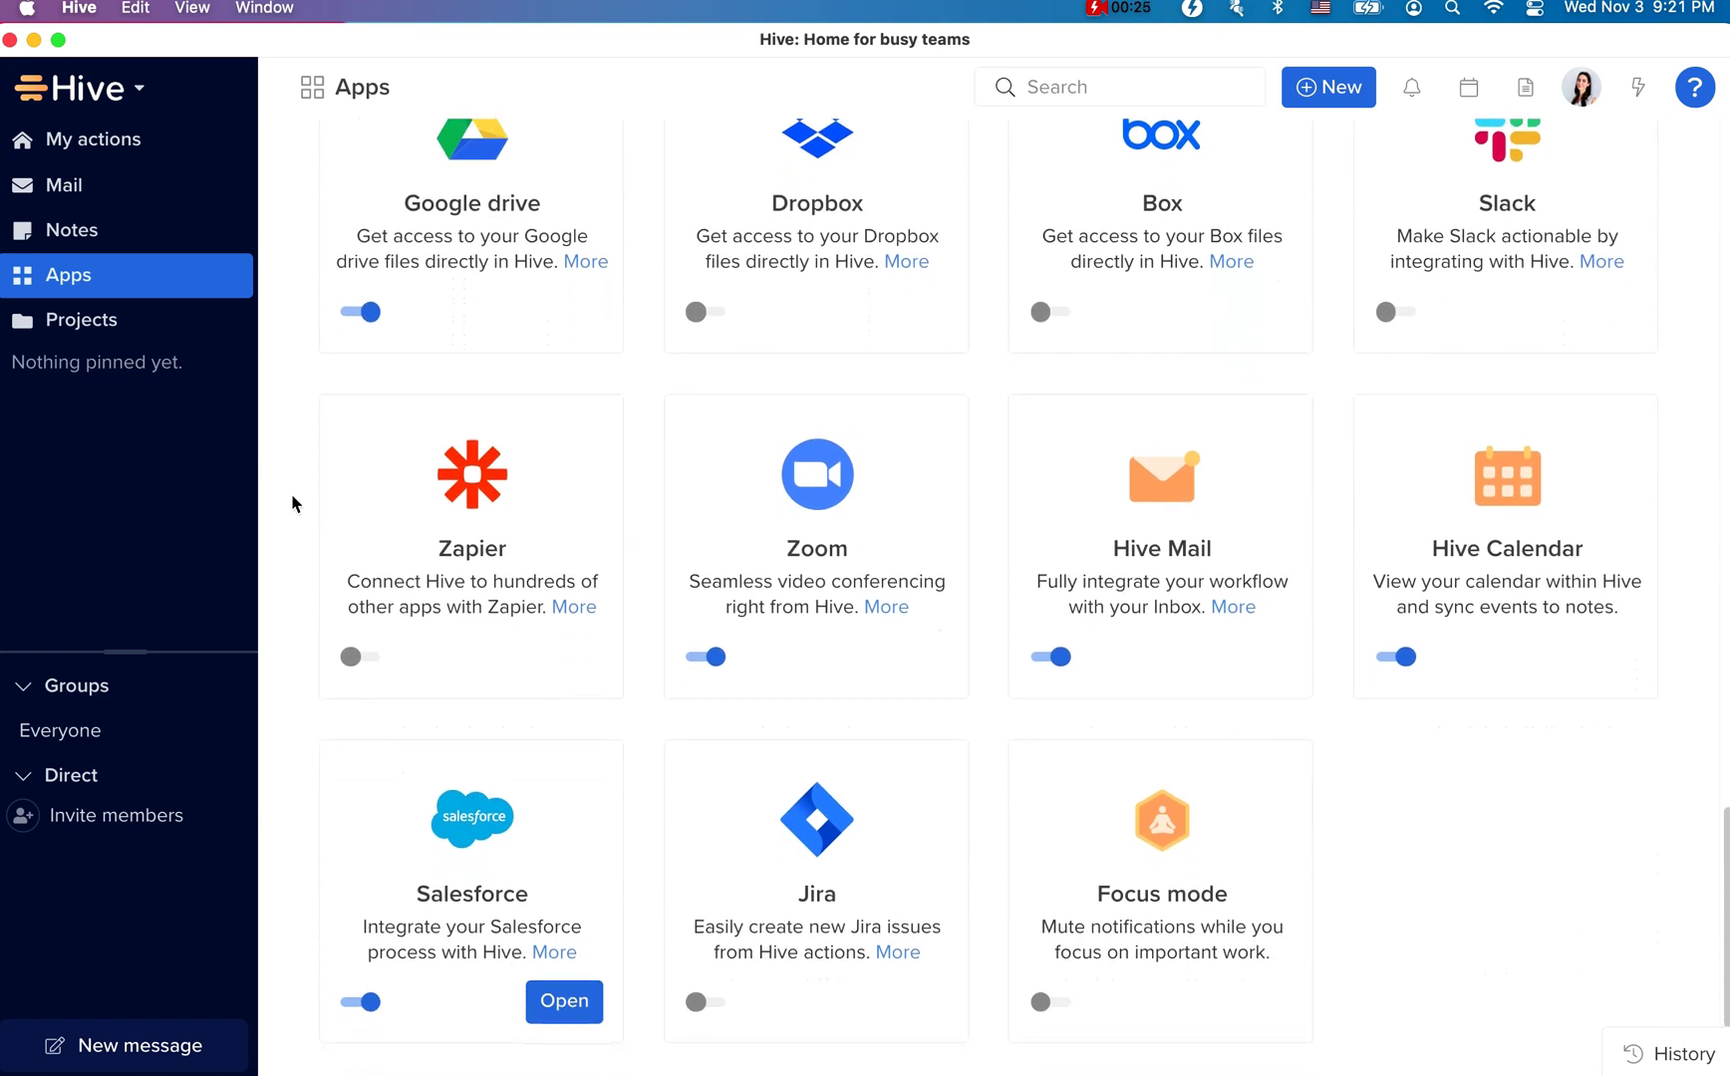
scroll(292, 503, "up", 20)
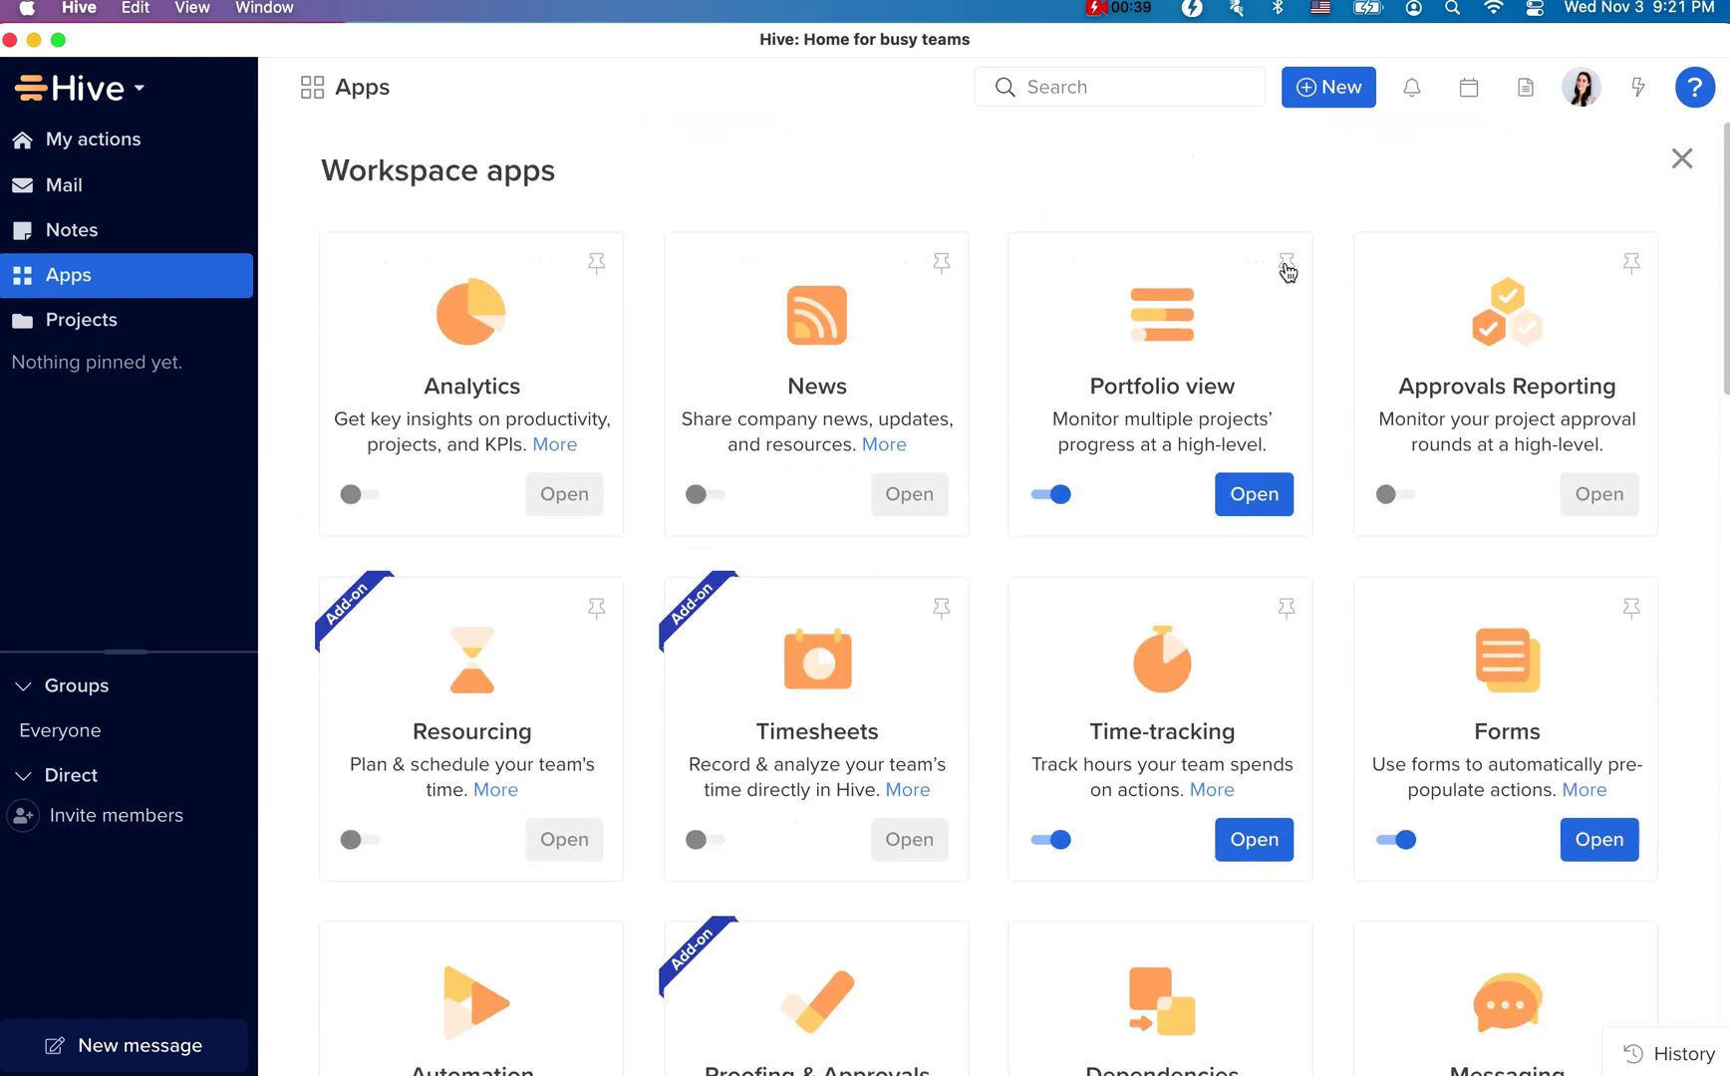
Pin the Portfolio view, Time-tracking and Forms apps to the sidebar.
left_click(1285, 264)
left_click(1286, 610)
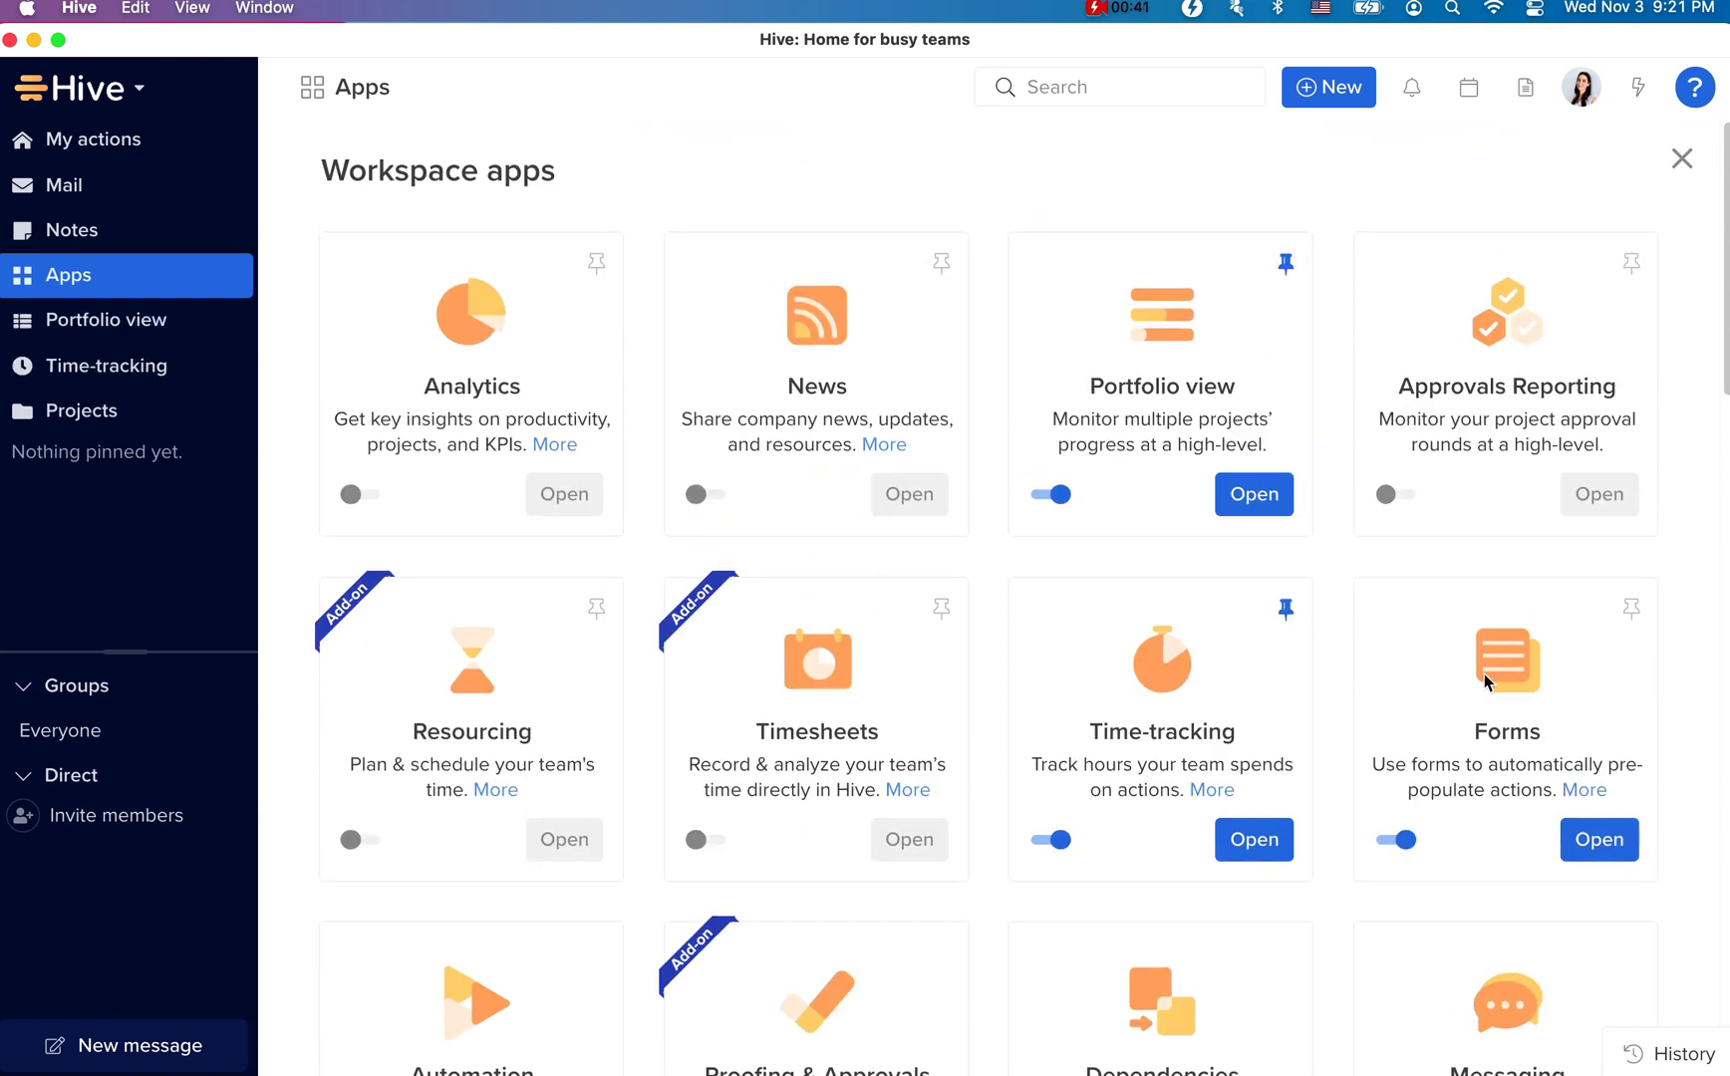
left_click(1631, 609)
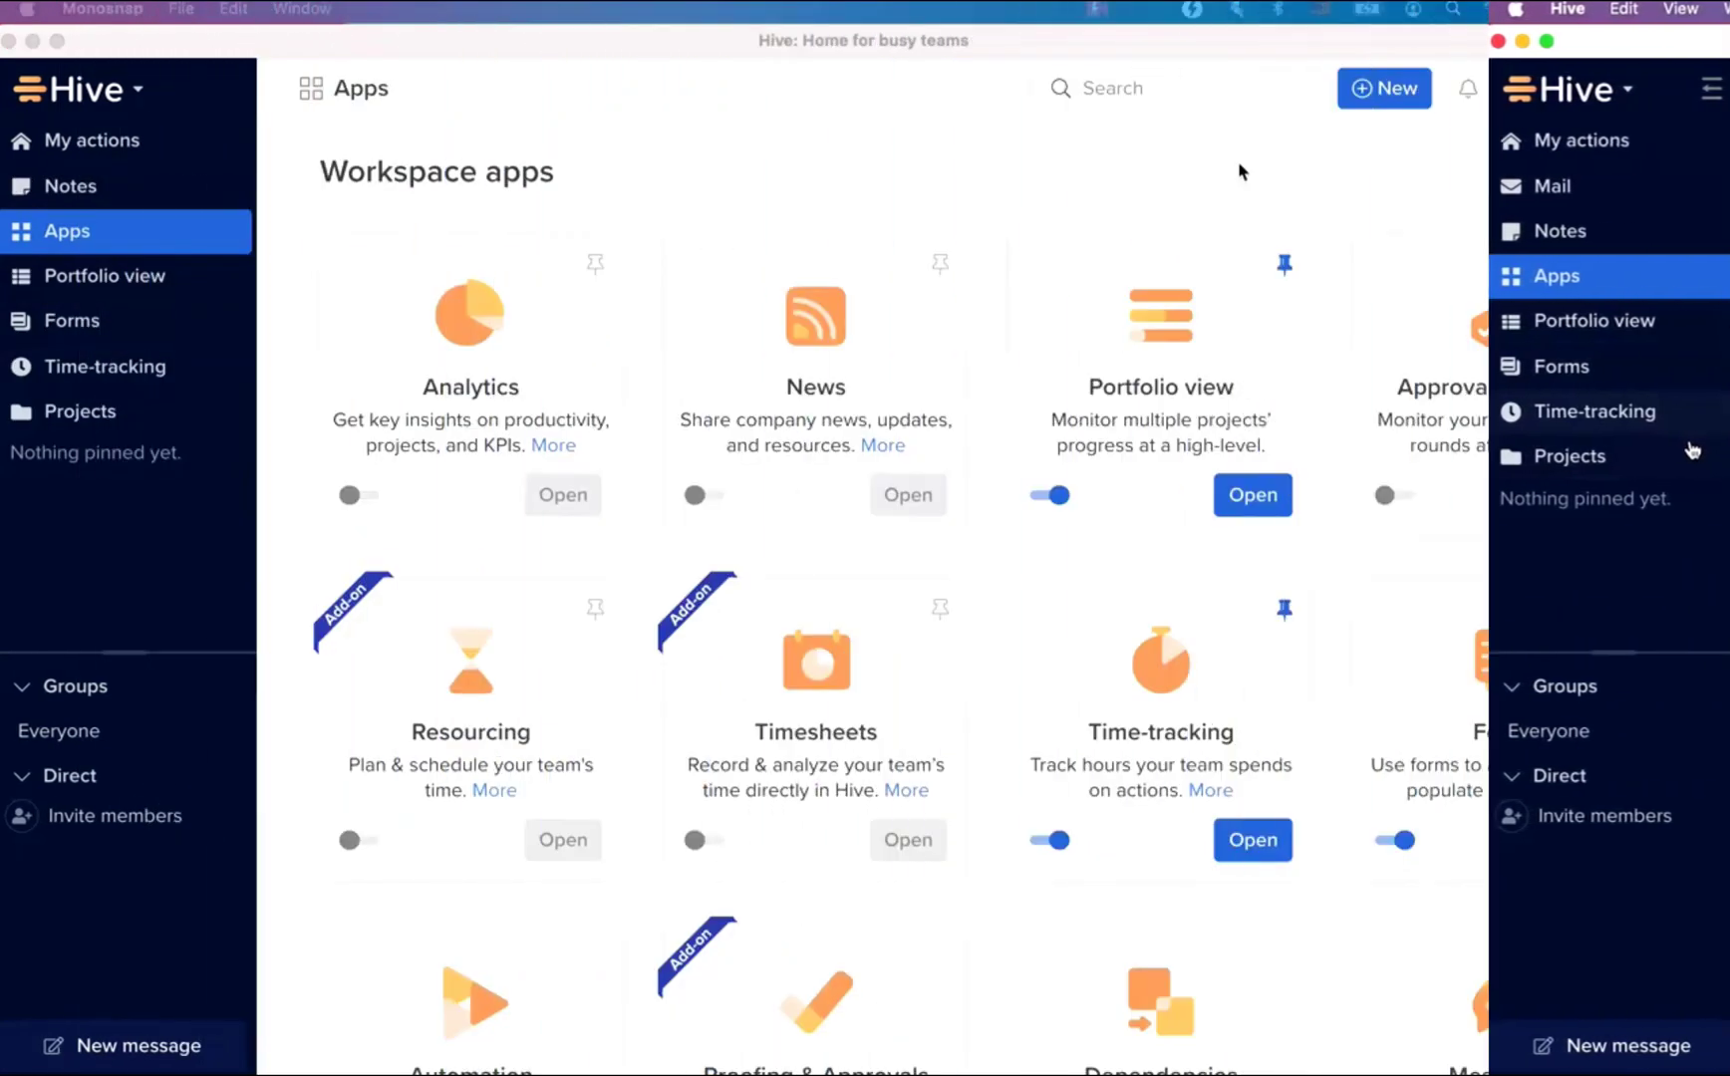
Enable Hive Mail and sign in with a Google account, granting Hive access.
scroll(1239, 170, "down", 15)
scroll(1239, 169, "down", 10)
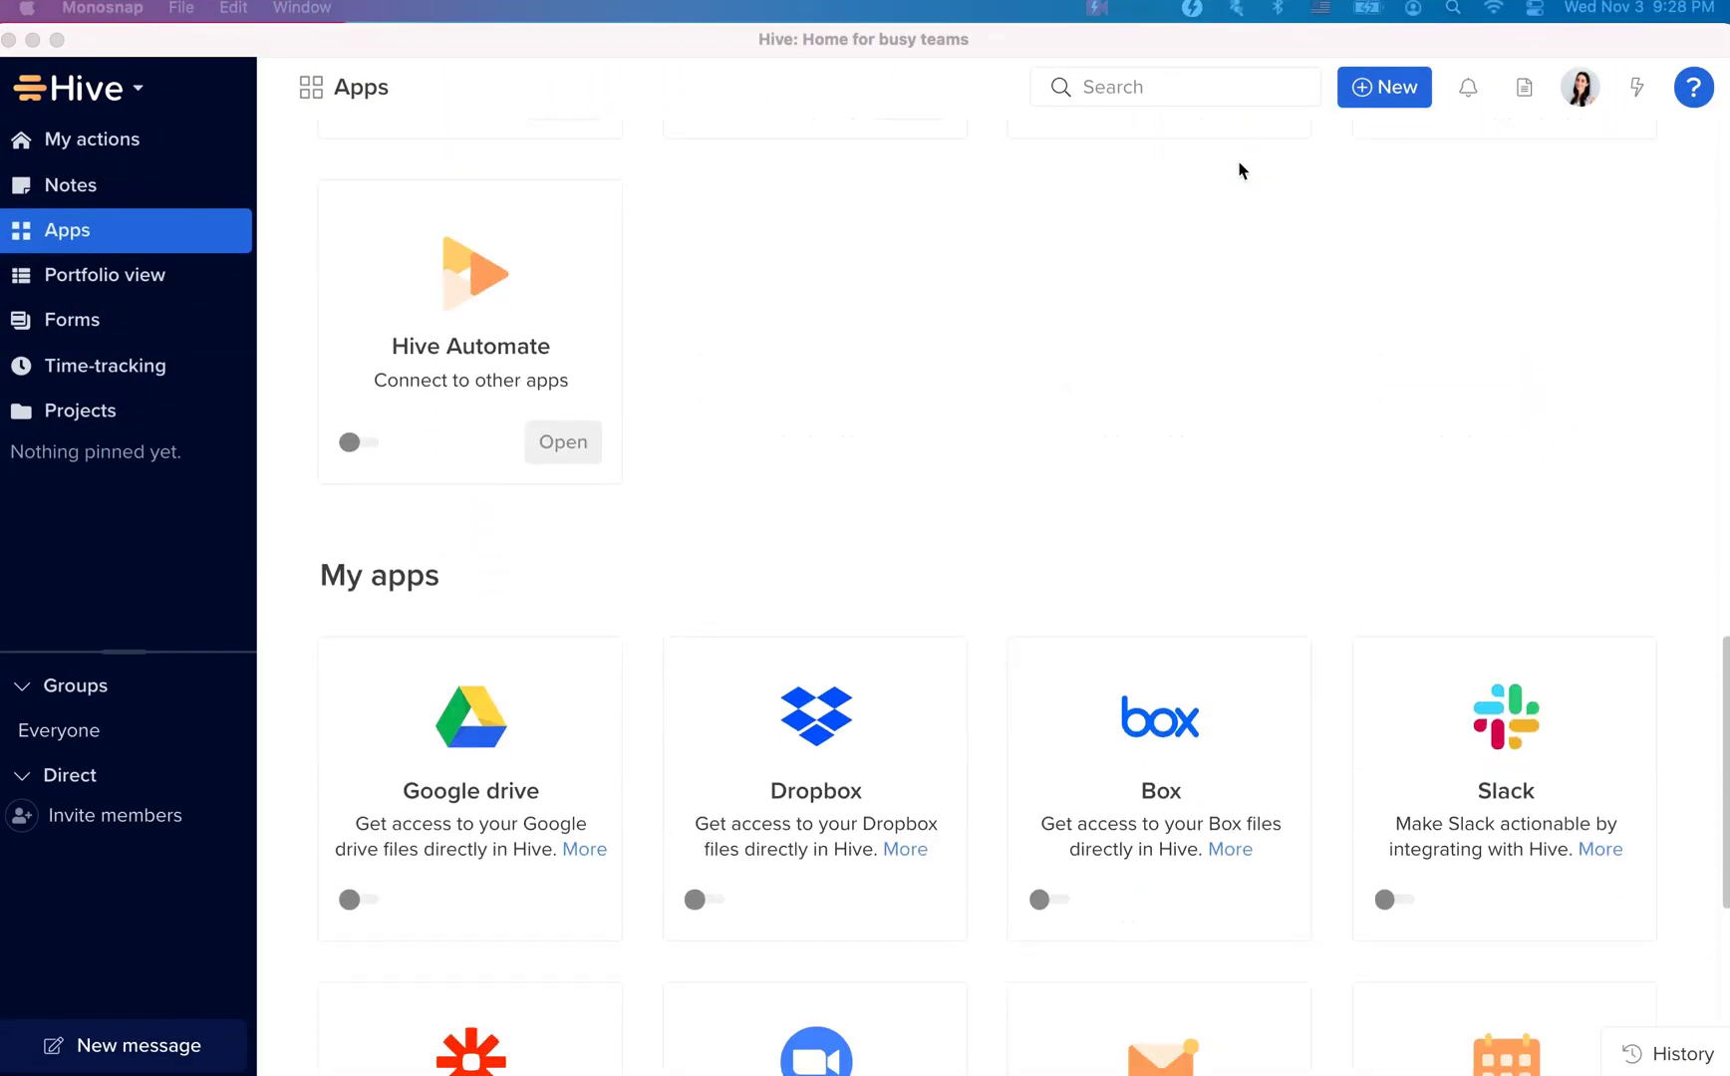
scroll(1239, 169, "down", 5)
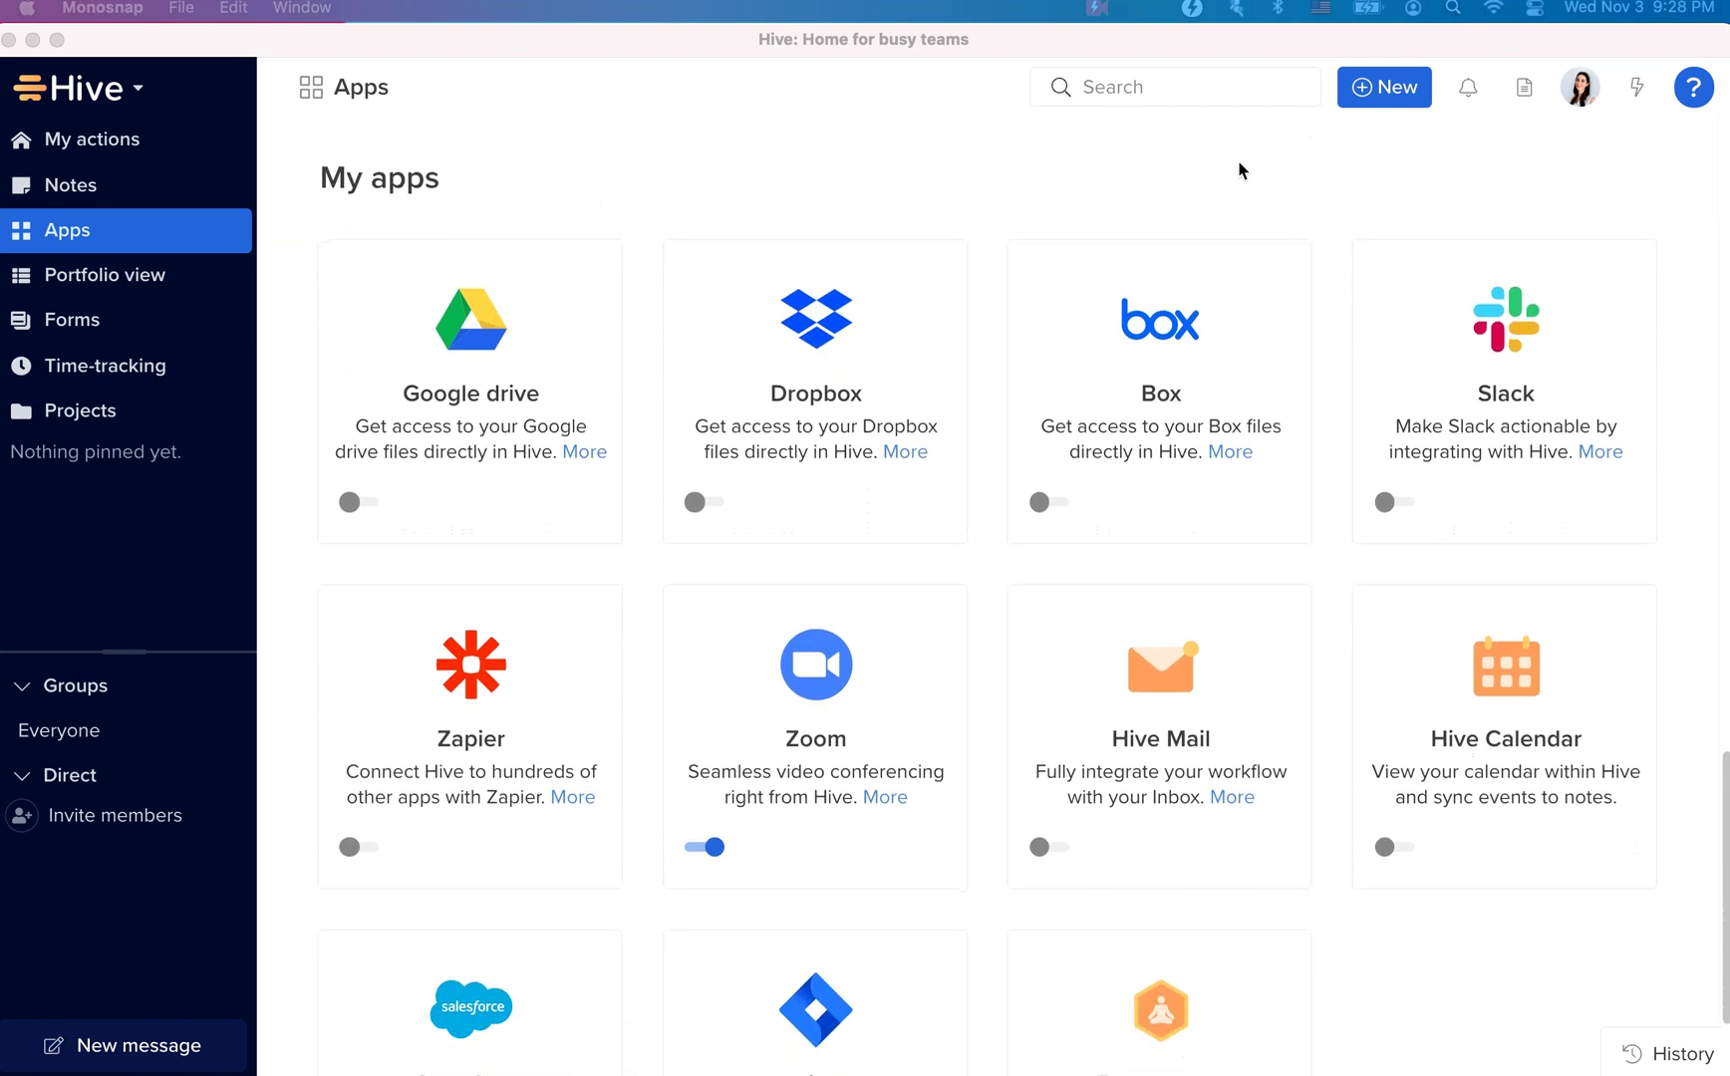
scroll(1239, 170, "down", 1)
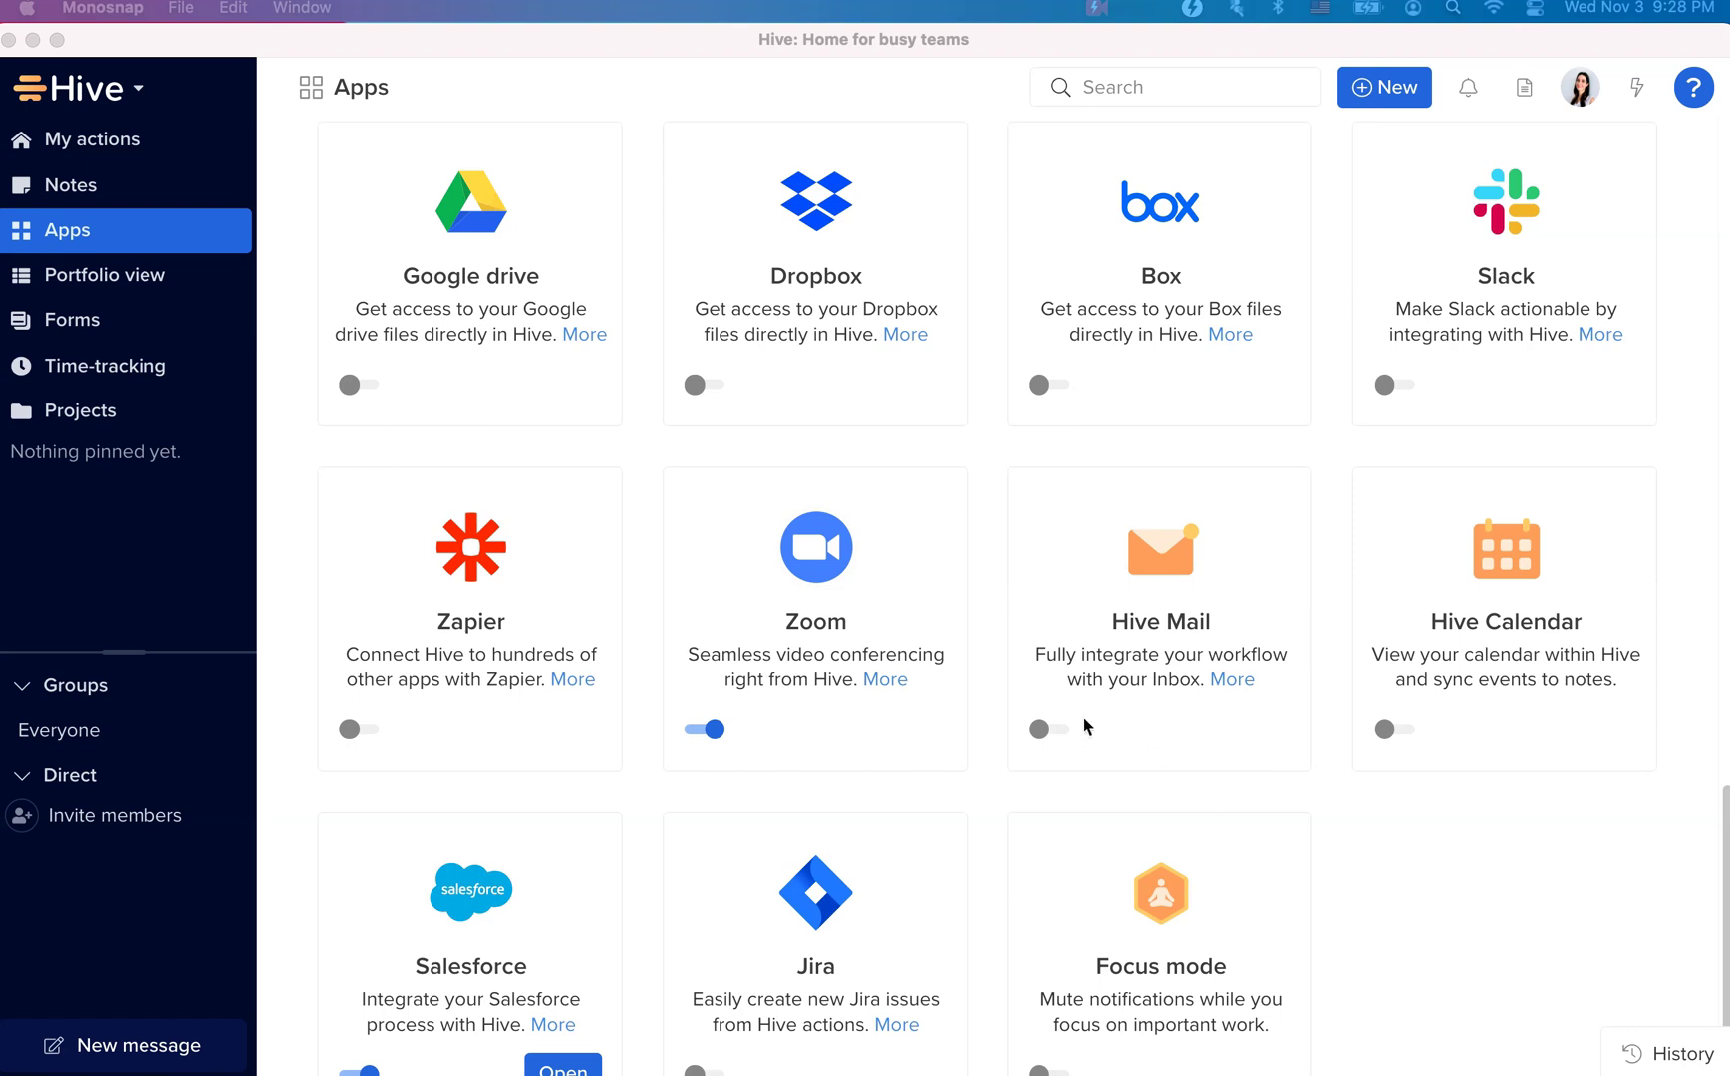
left_click(1050, 733)
left_click(1054, 741)
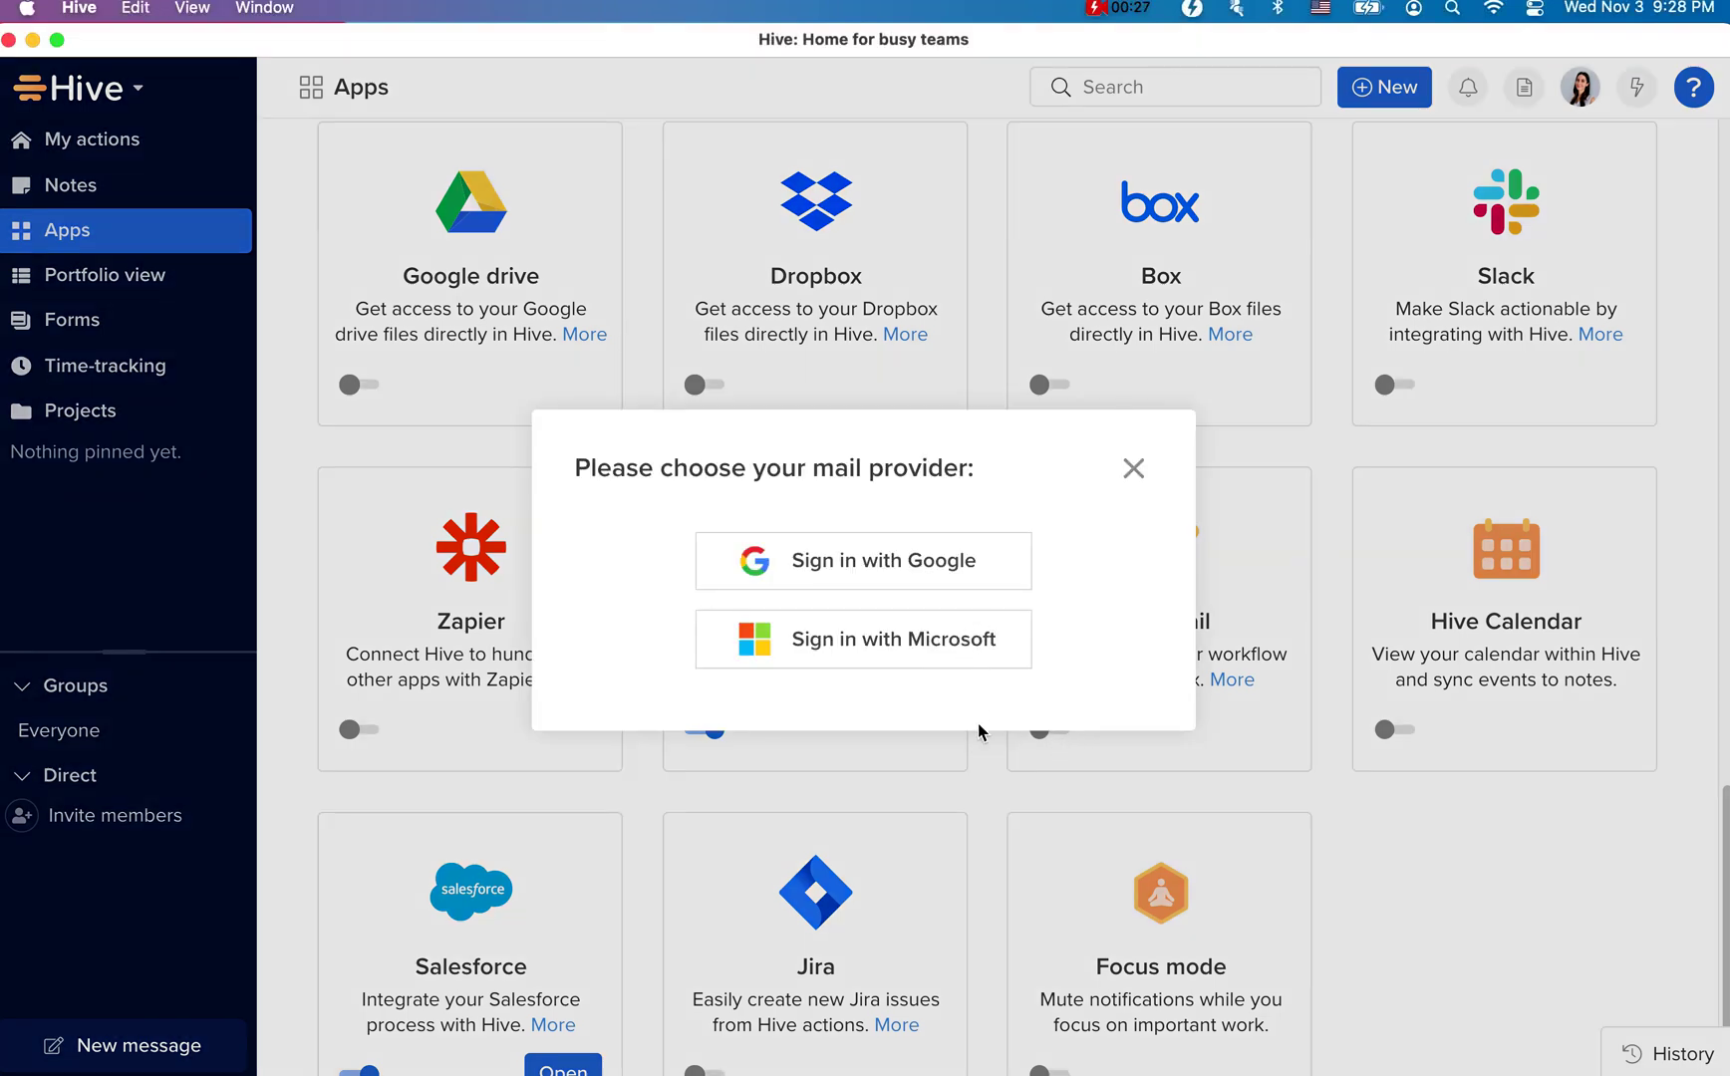
left_click(964, 570)
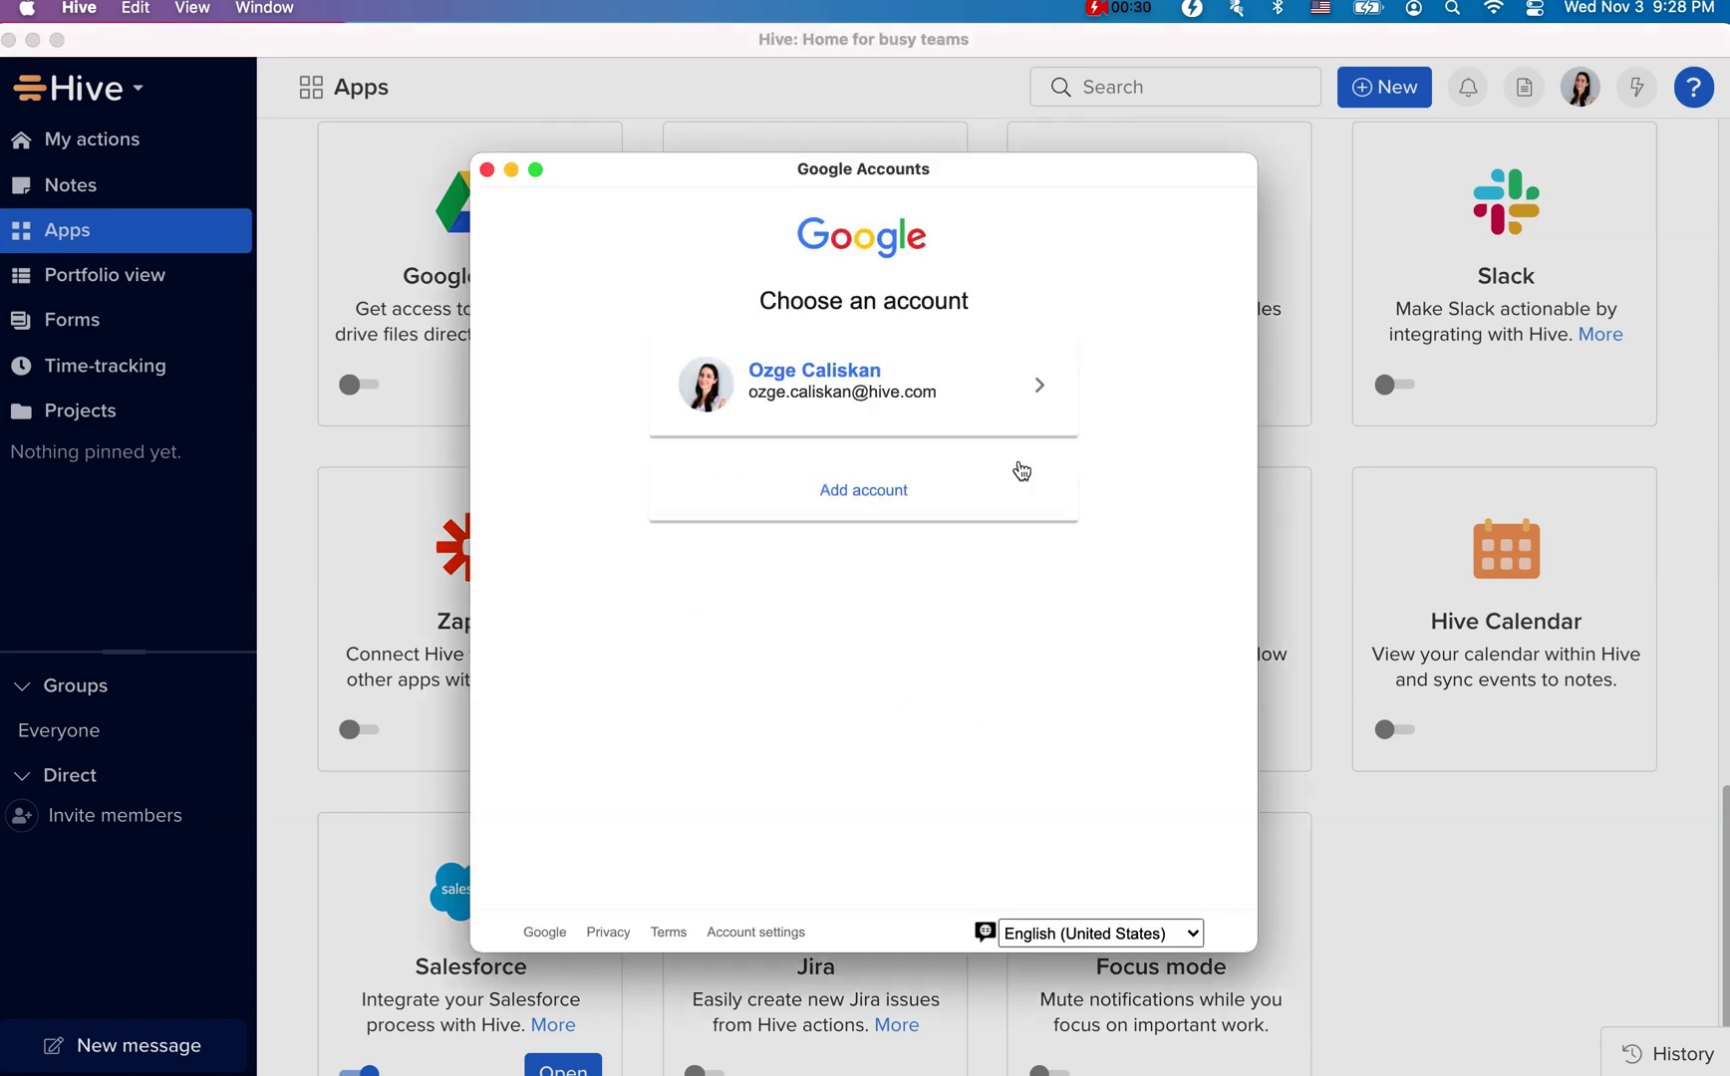
left_click(993, 402)
scroll(1056, 697, "down", 10)
left_click(1045, 812)
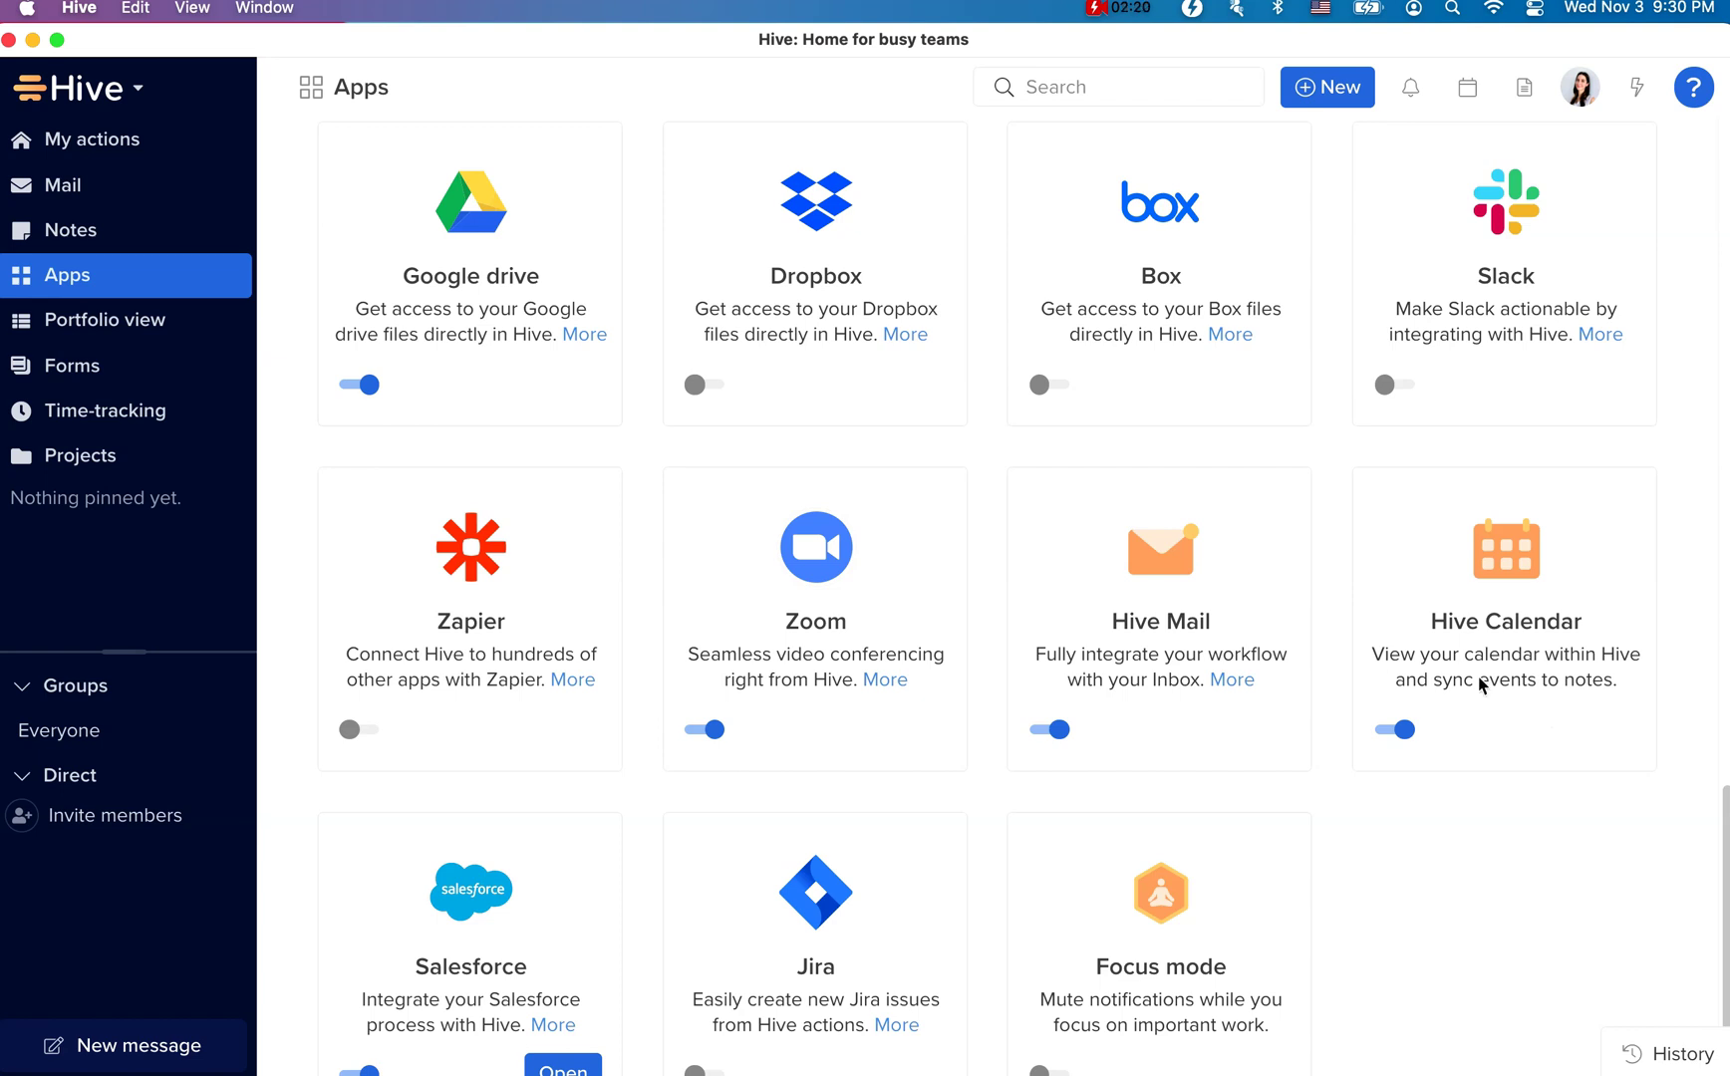
left_click(1468, 95)
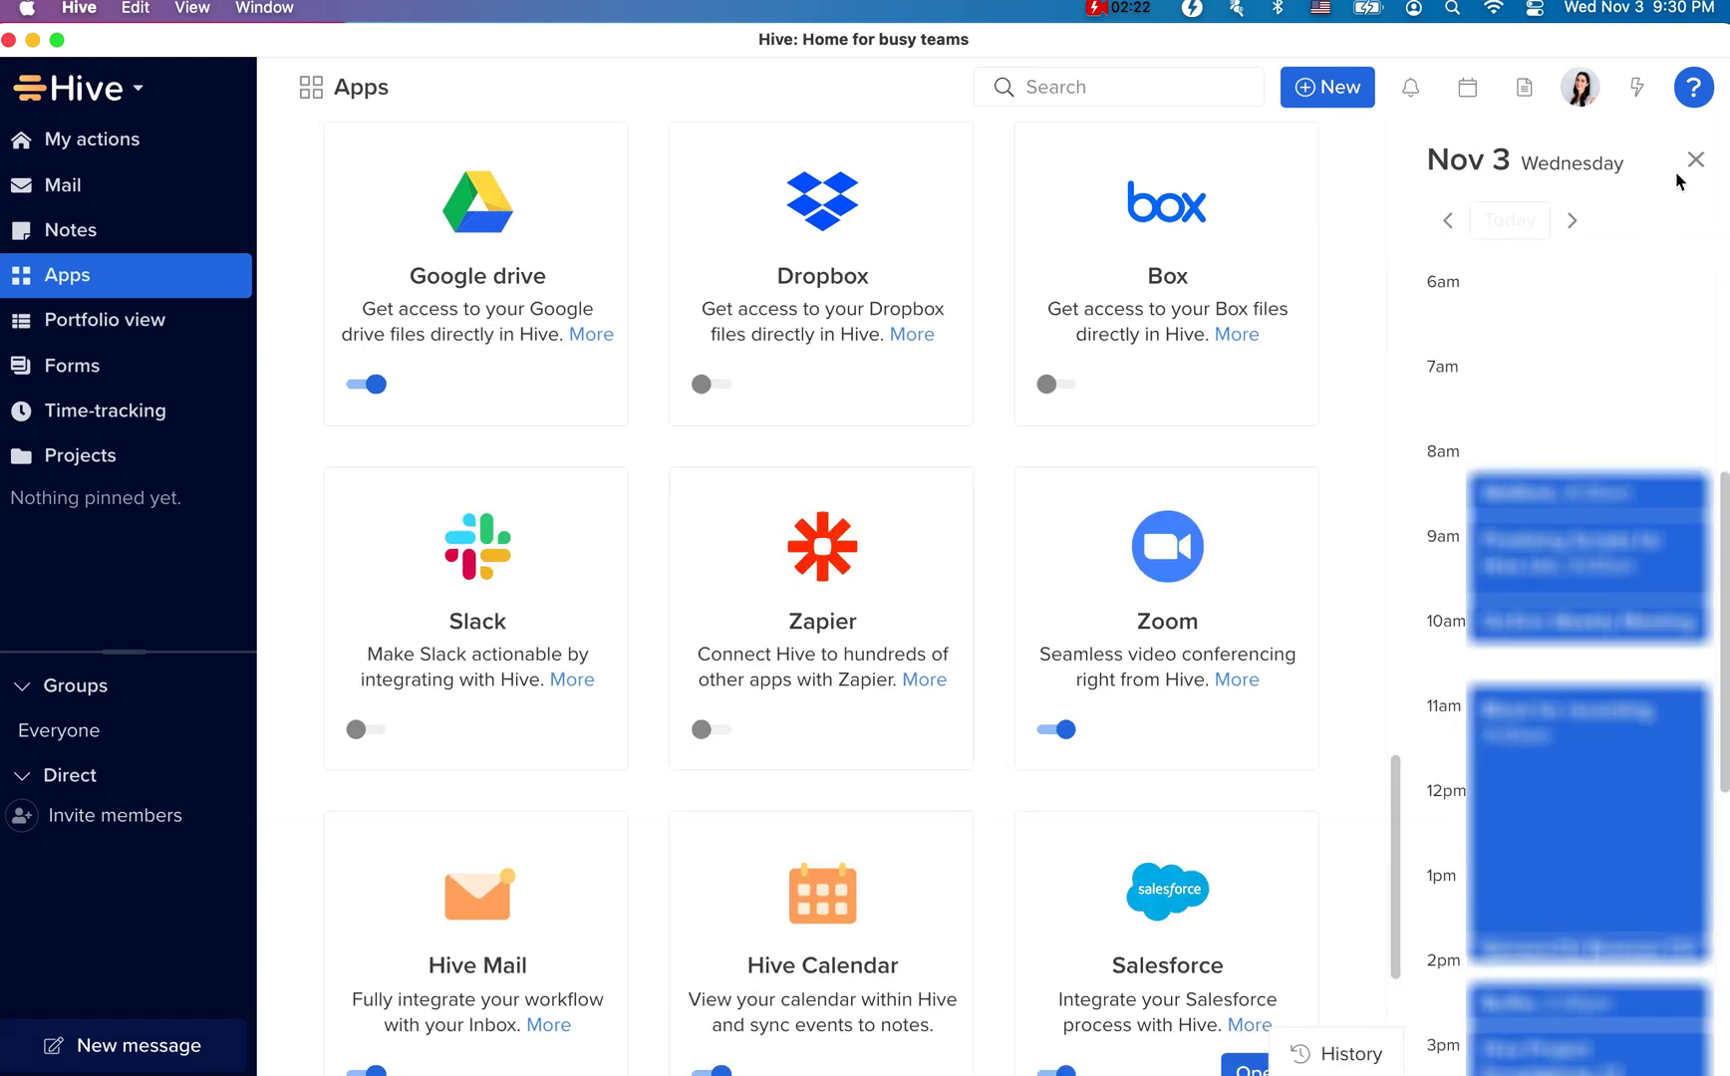
left_click(1571, 220)
left_click(1571, 220)
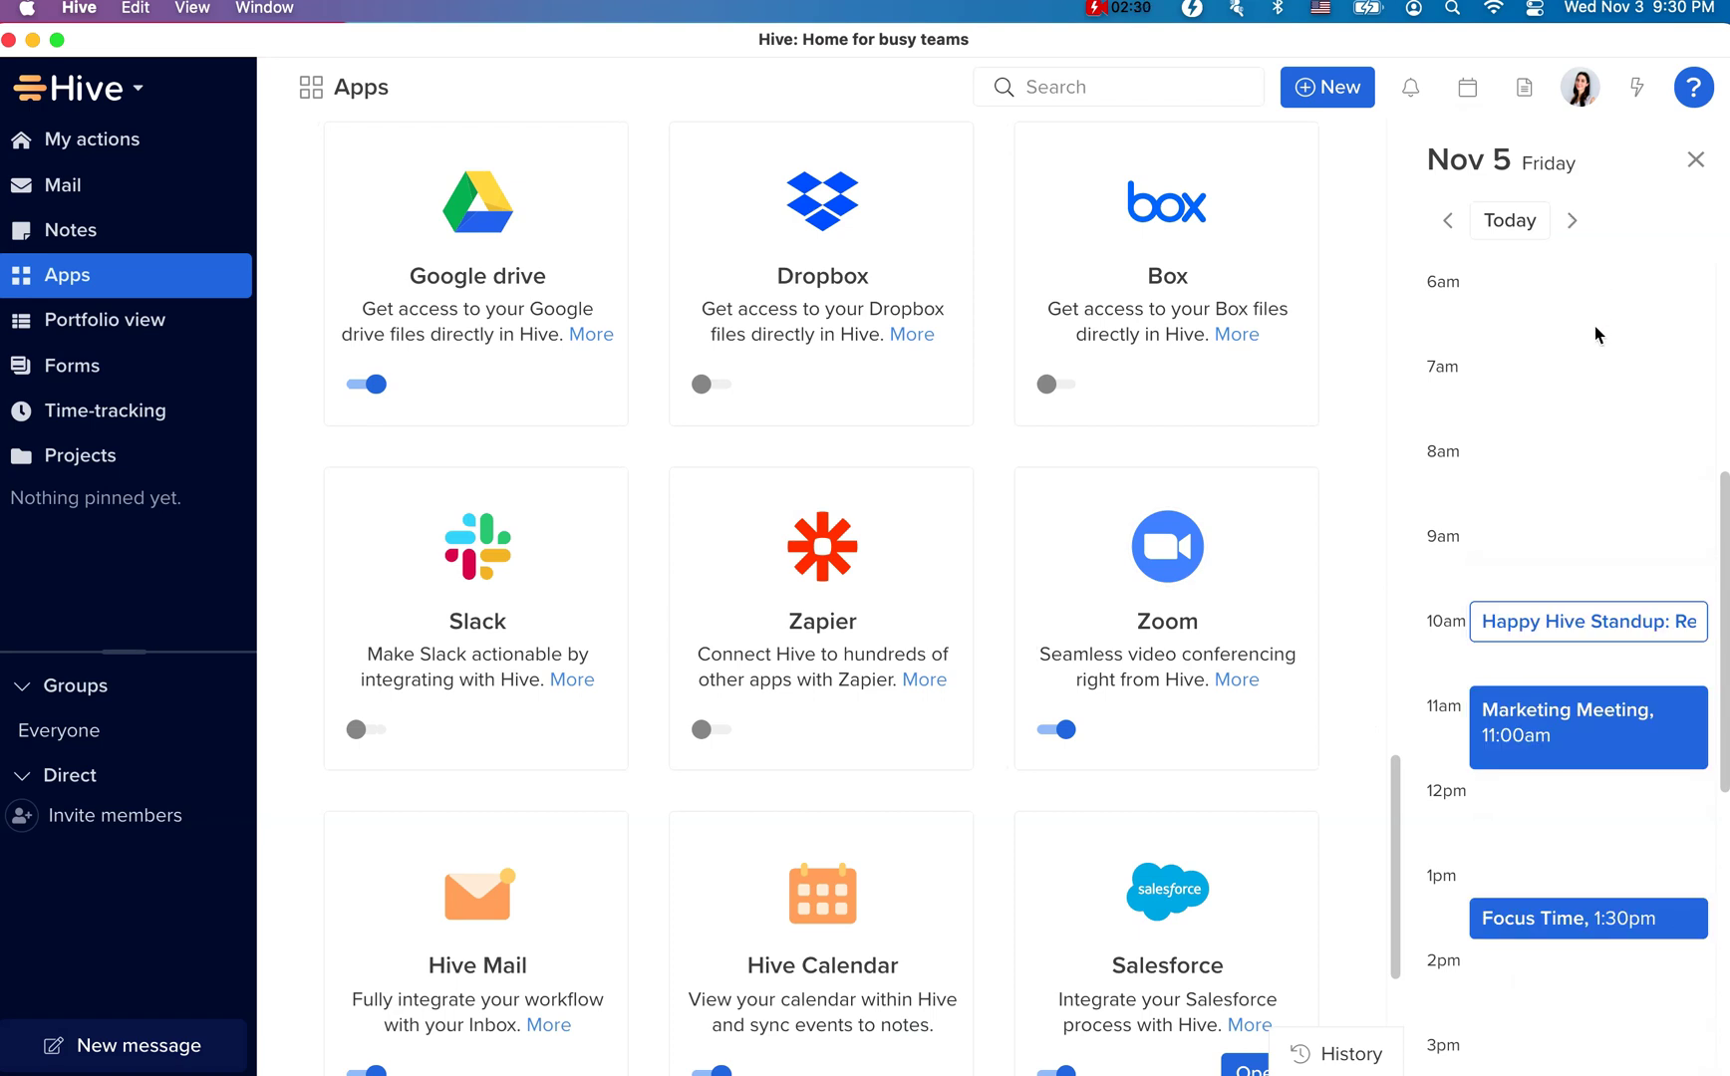
scroll(1596, 334, "down", 3)
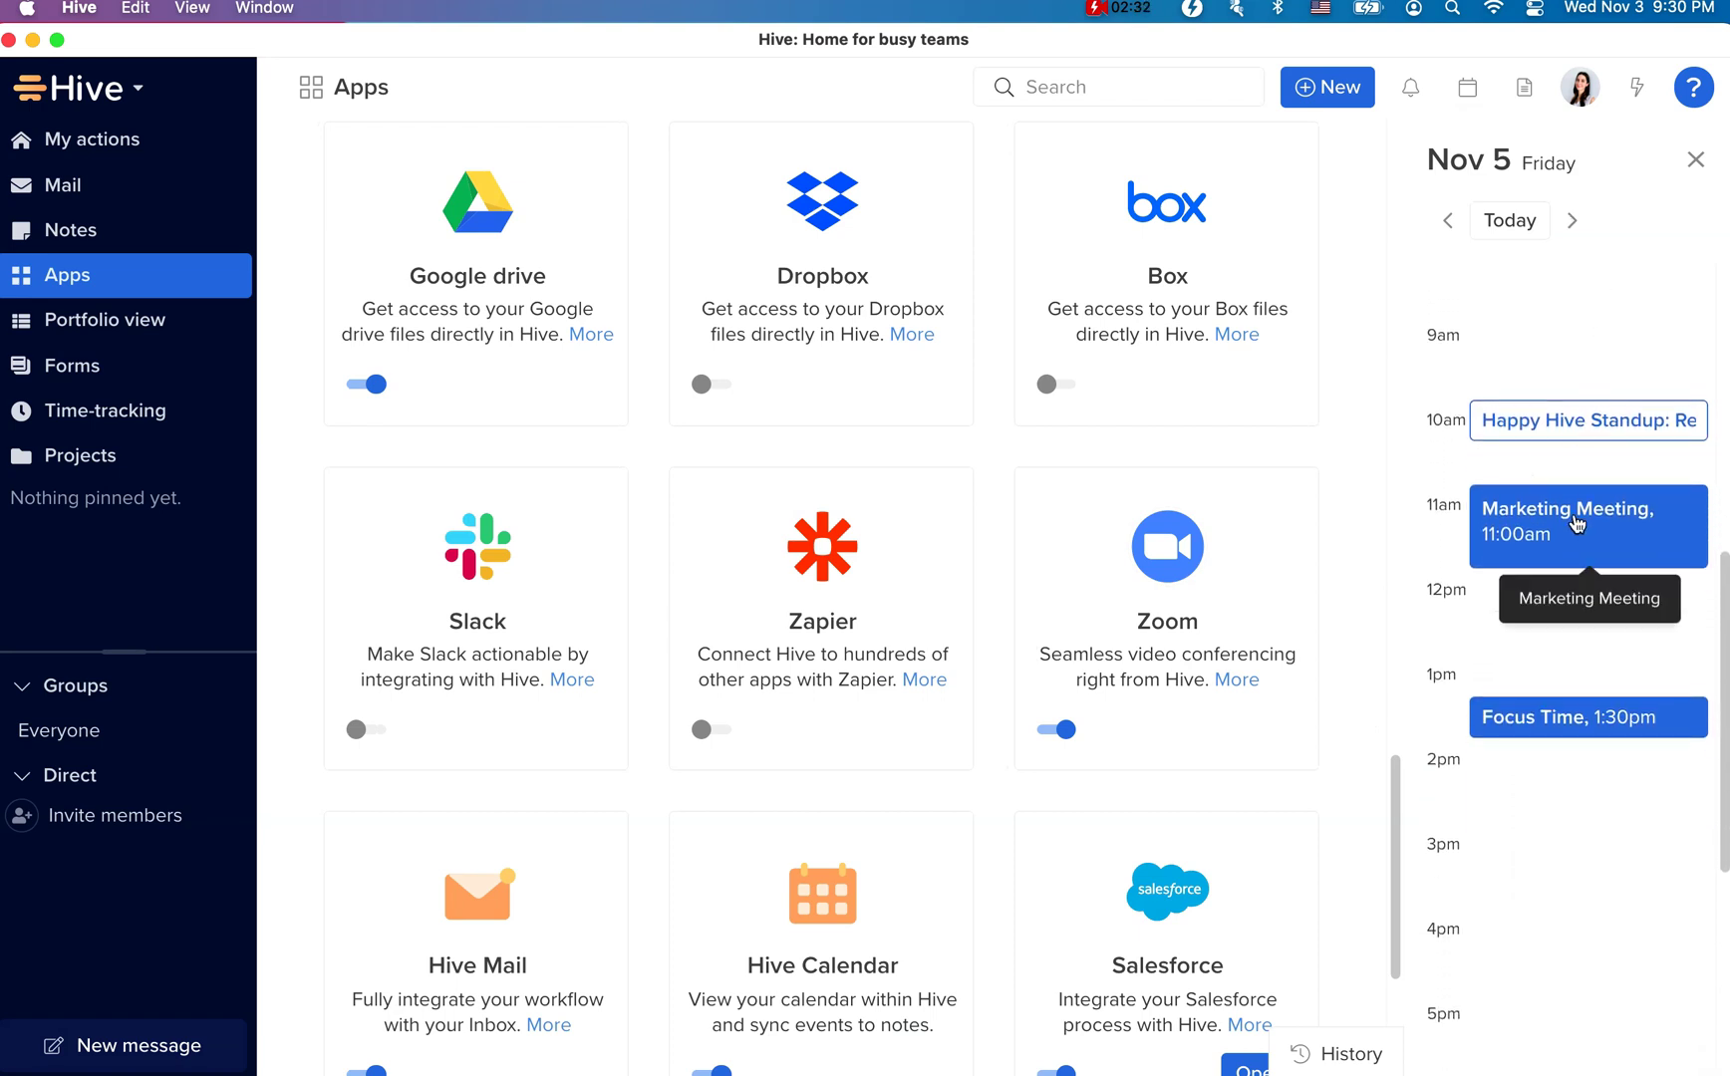
left_click(1577, 525)
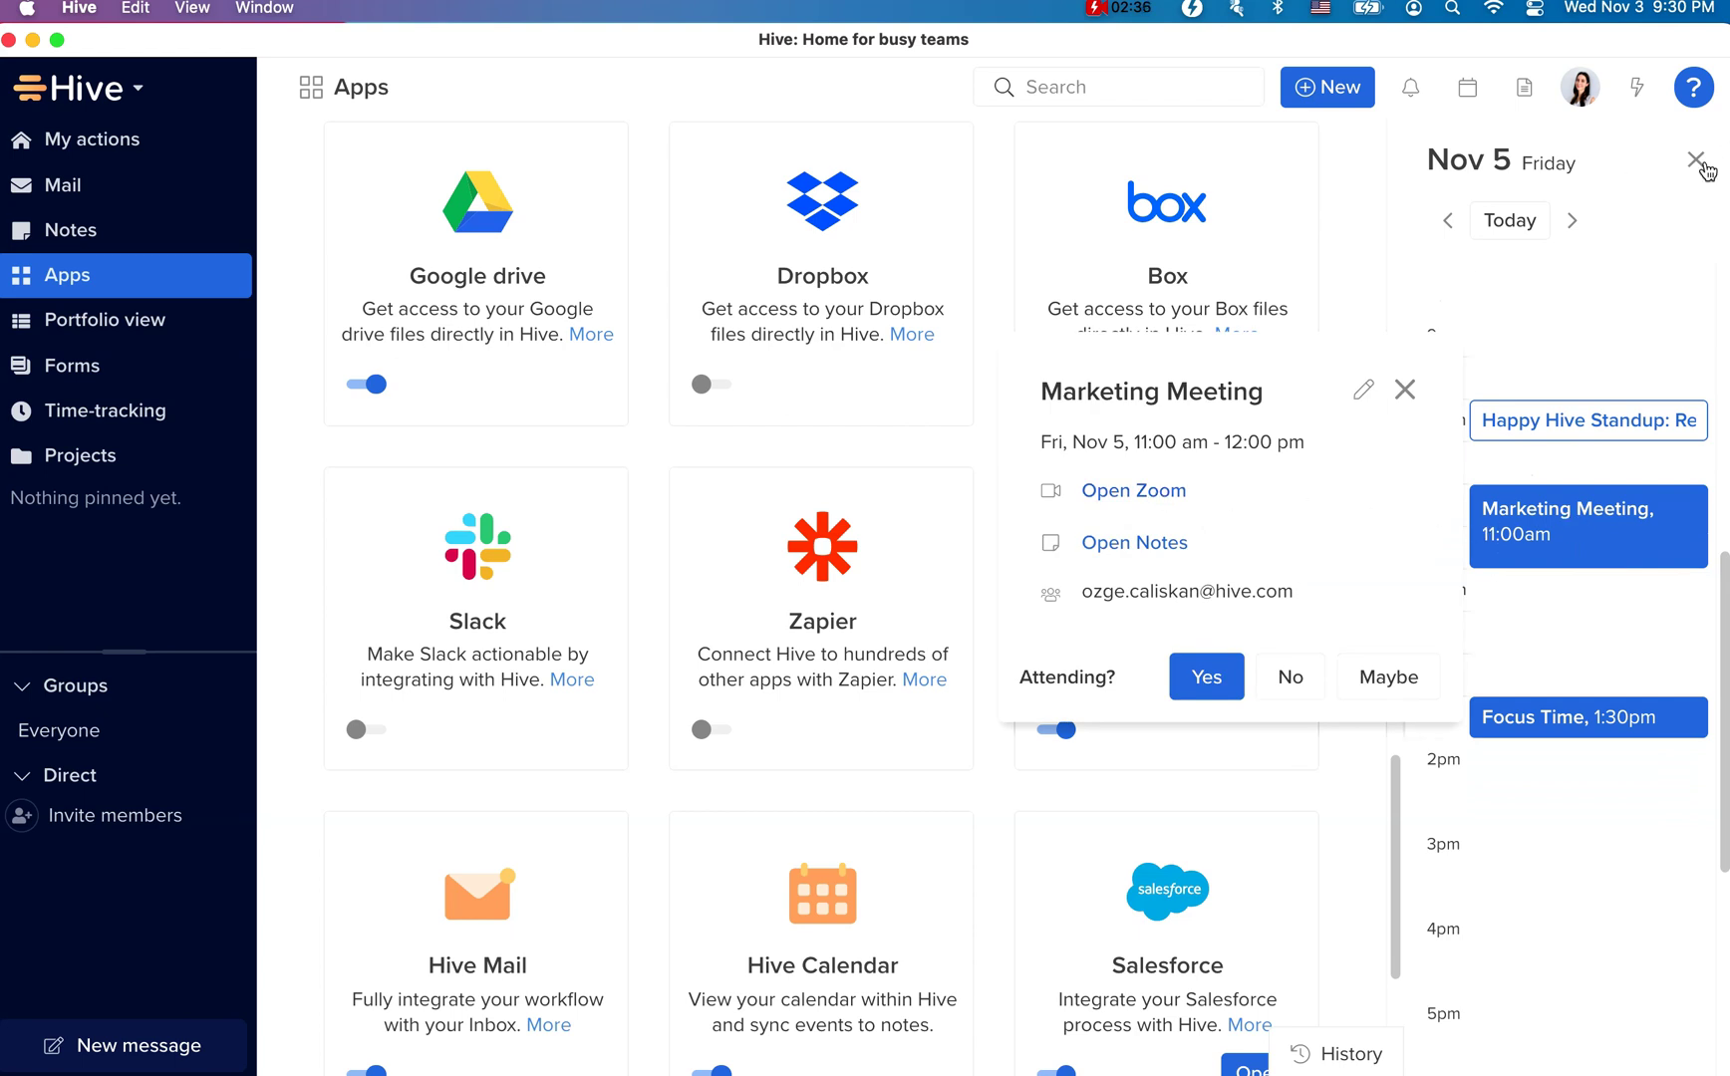
left_click(1695, 162)
left_click(1696, 161)
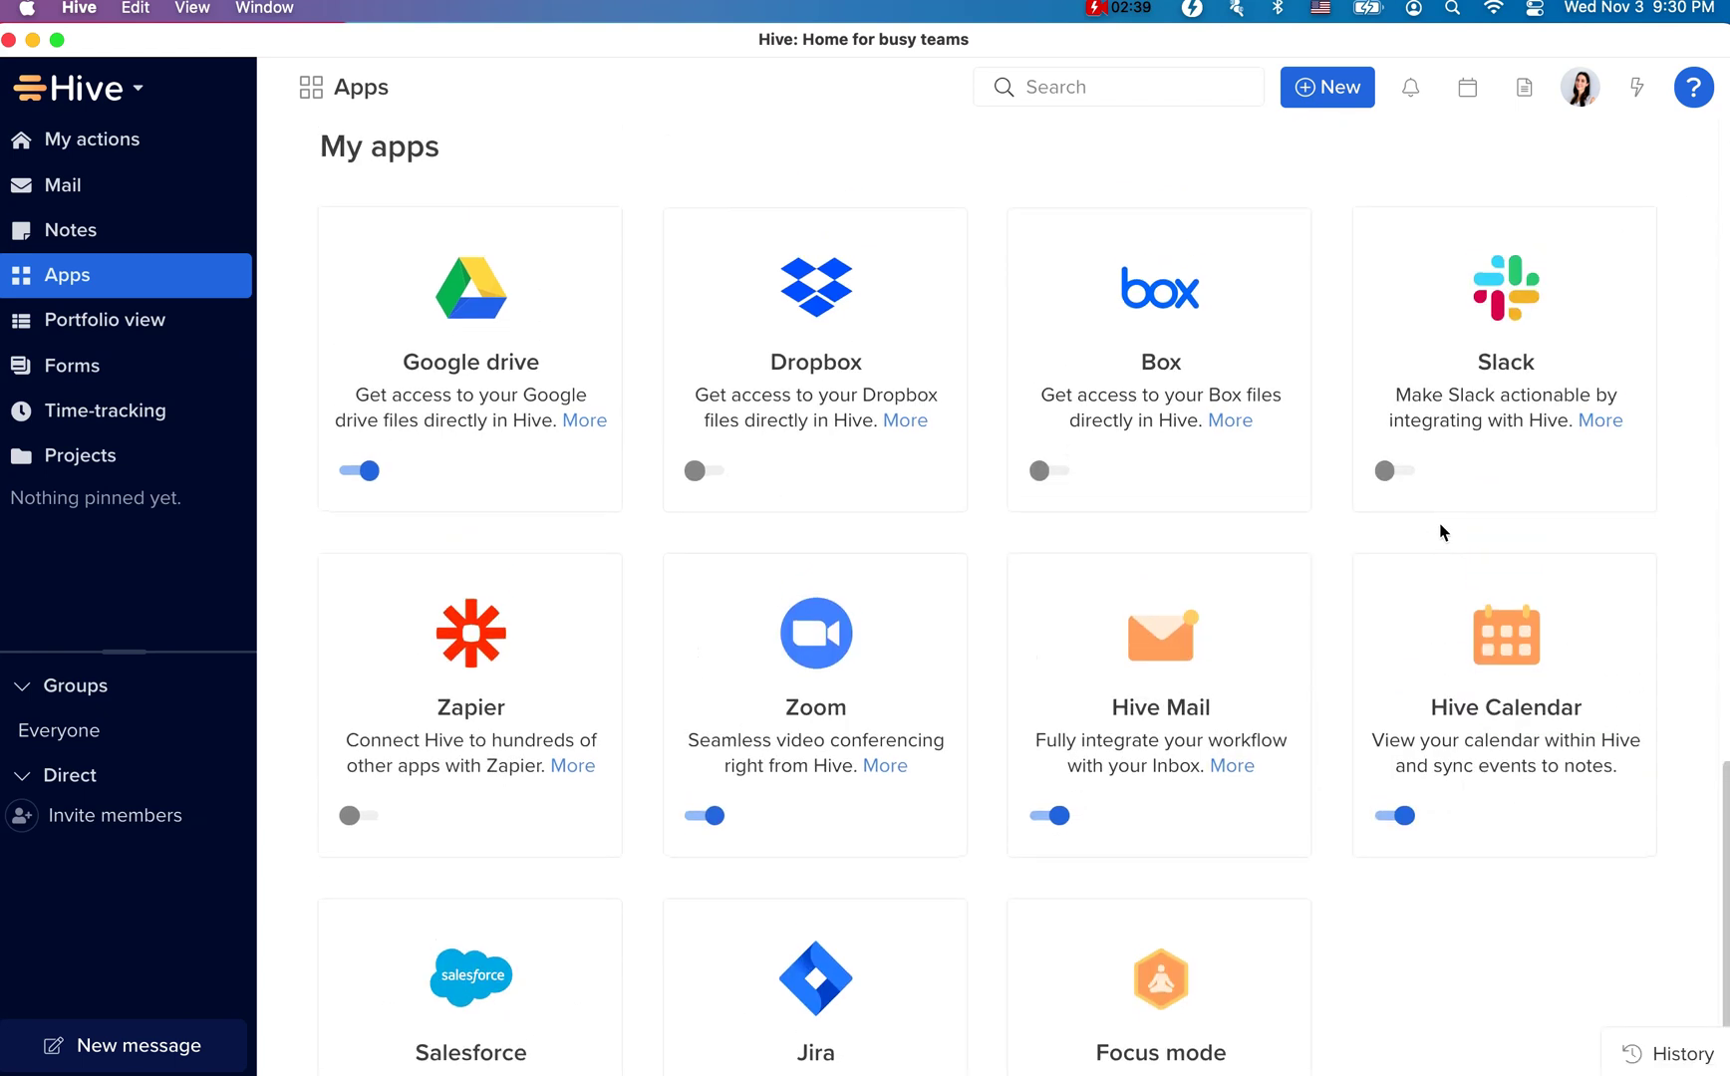
scroll(1442, 532, "up", 1)
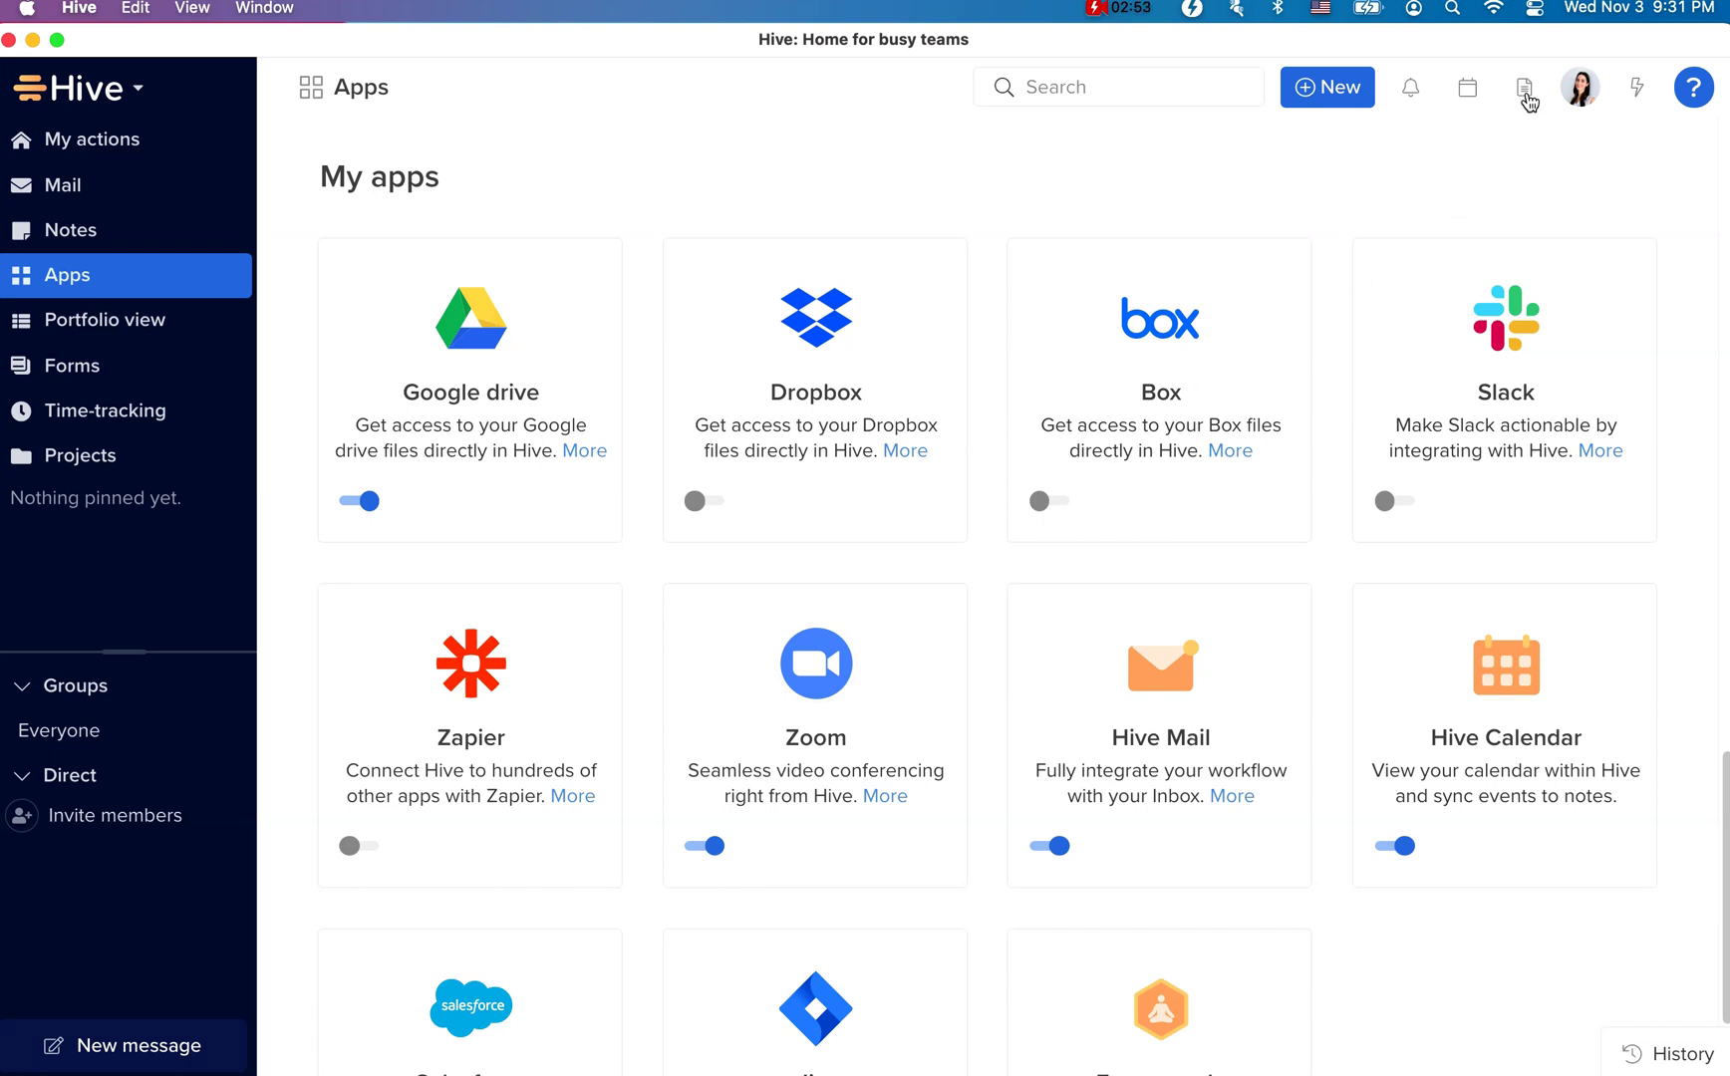
left_click(1525, 92)
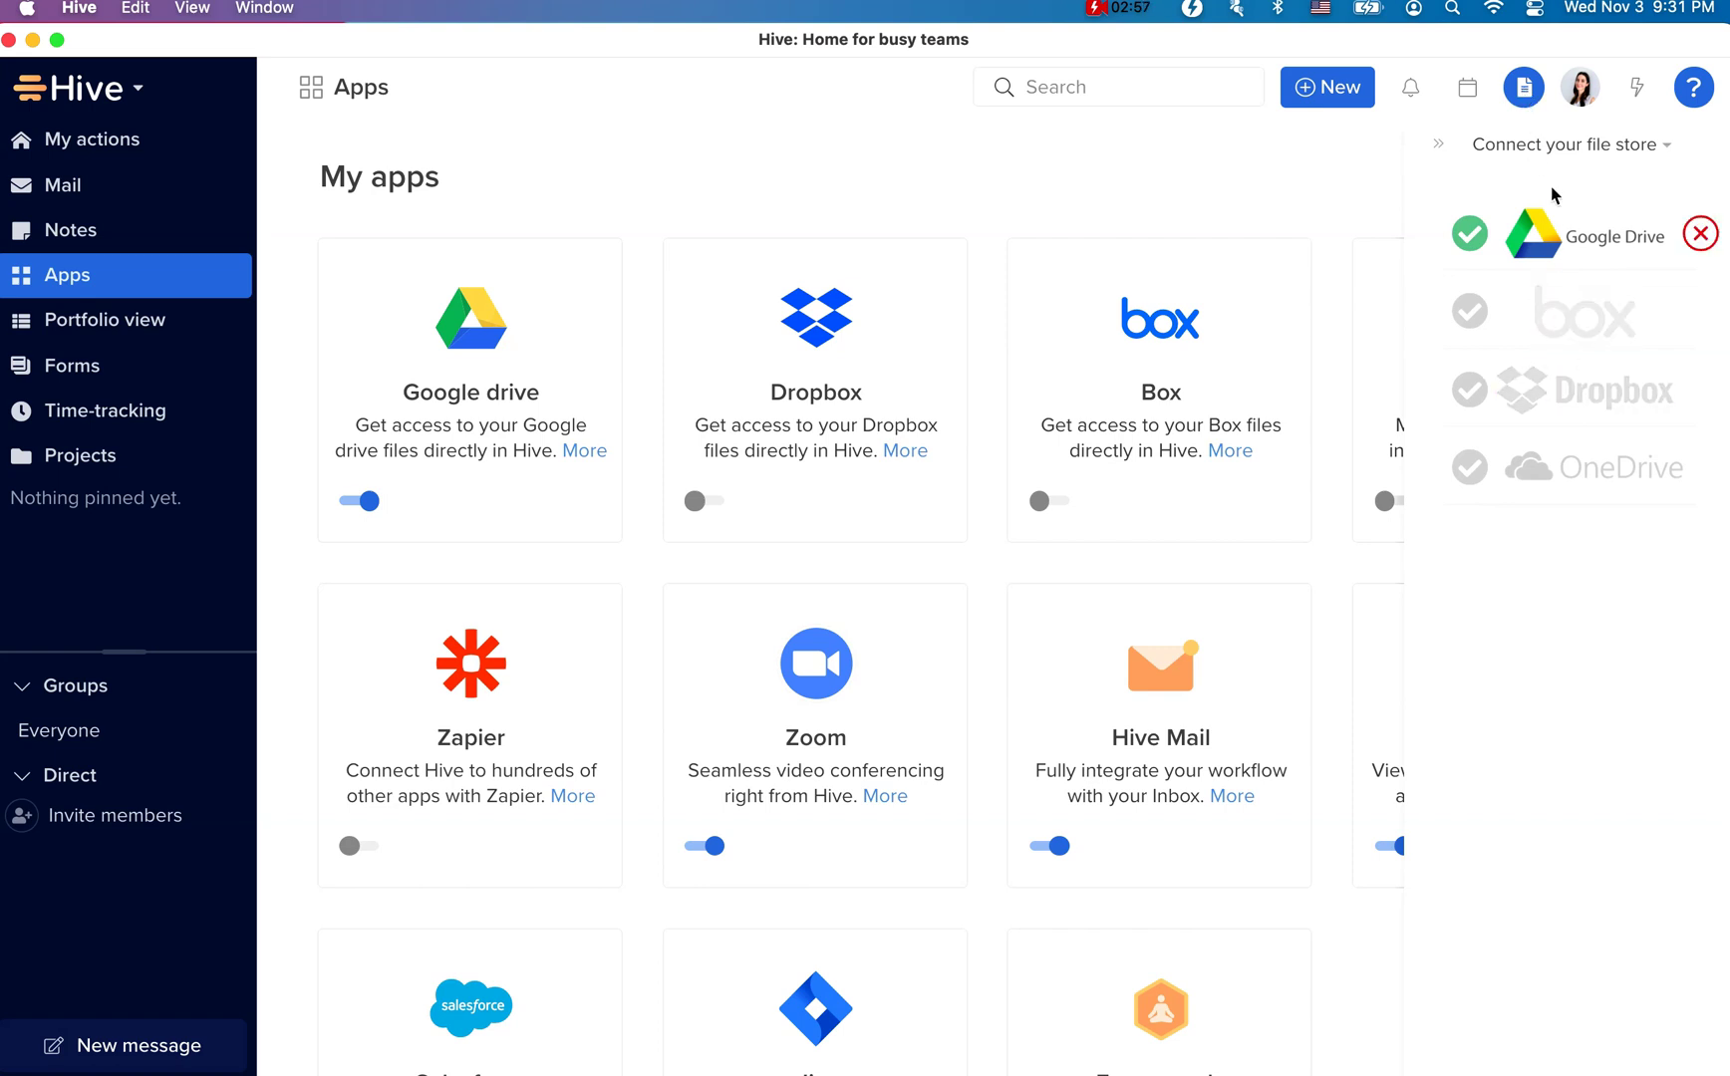
mouse_move(1628, 219)
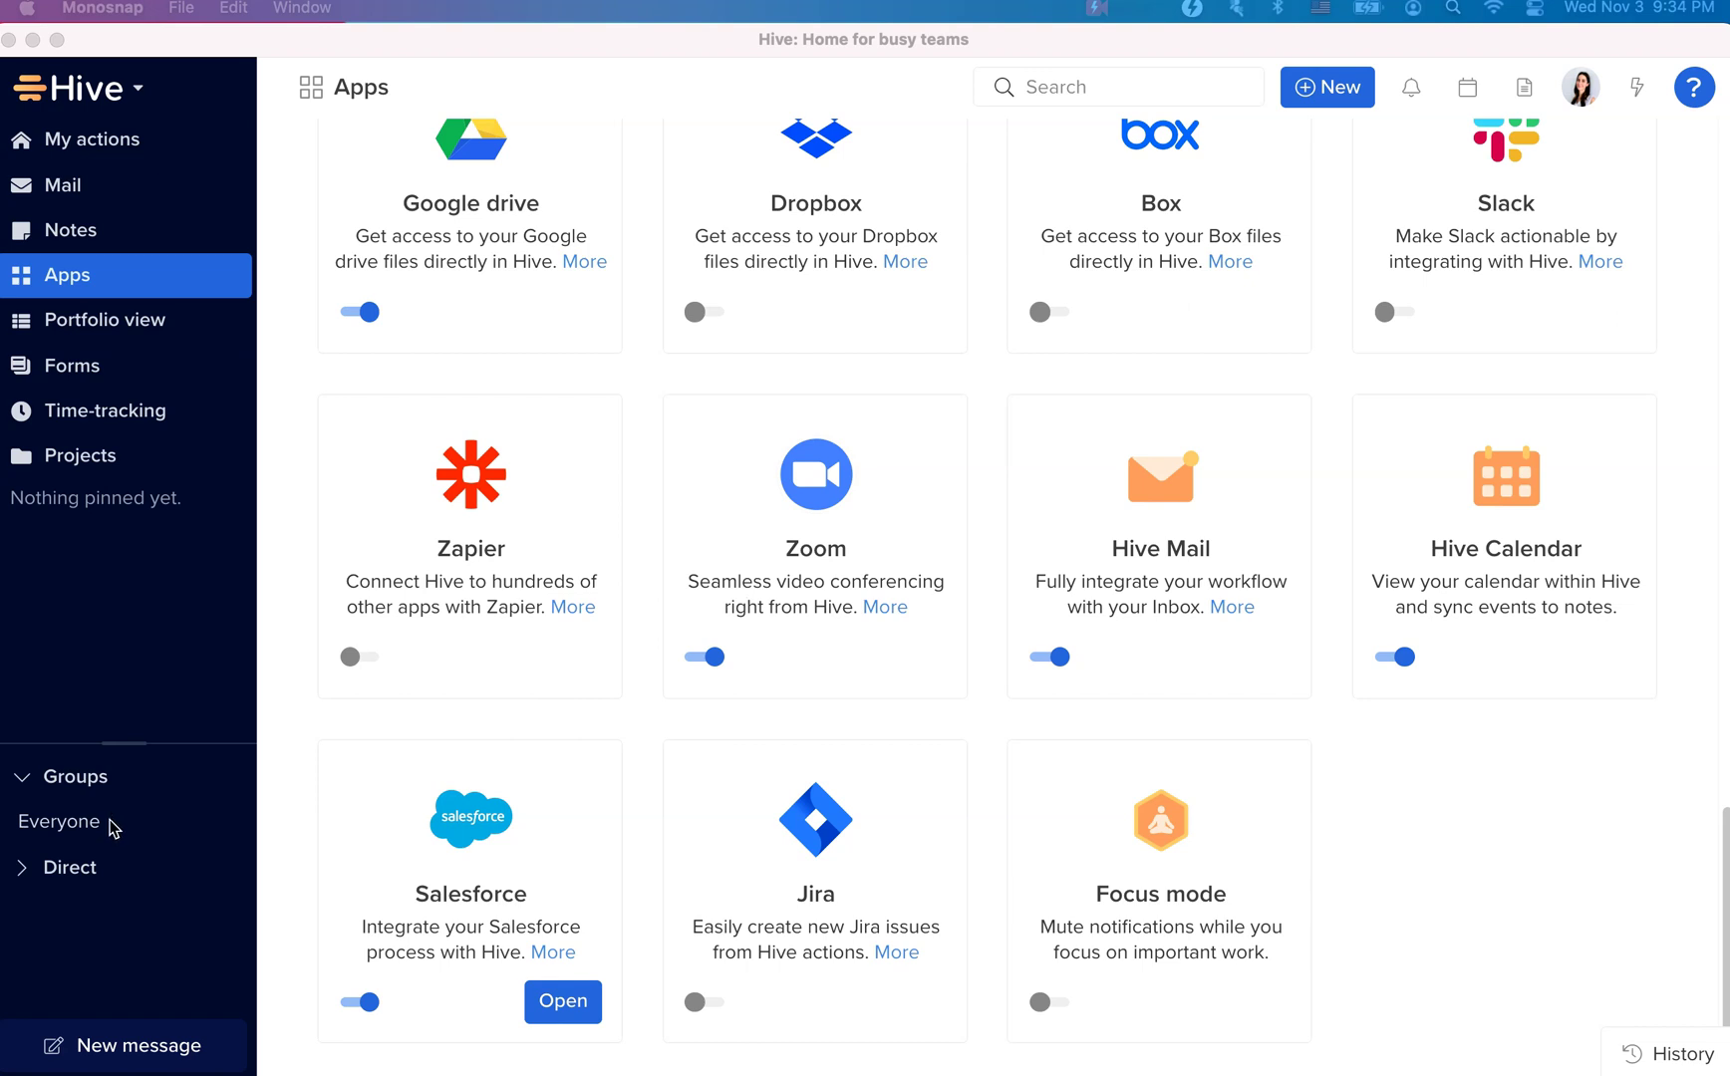
Post a new Zoom meeting link in the Everyone group chat with /zoom.
left_click(112, 822)
type("/zoom")
key("Return")
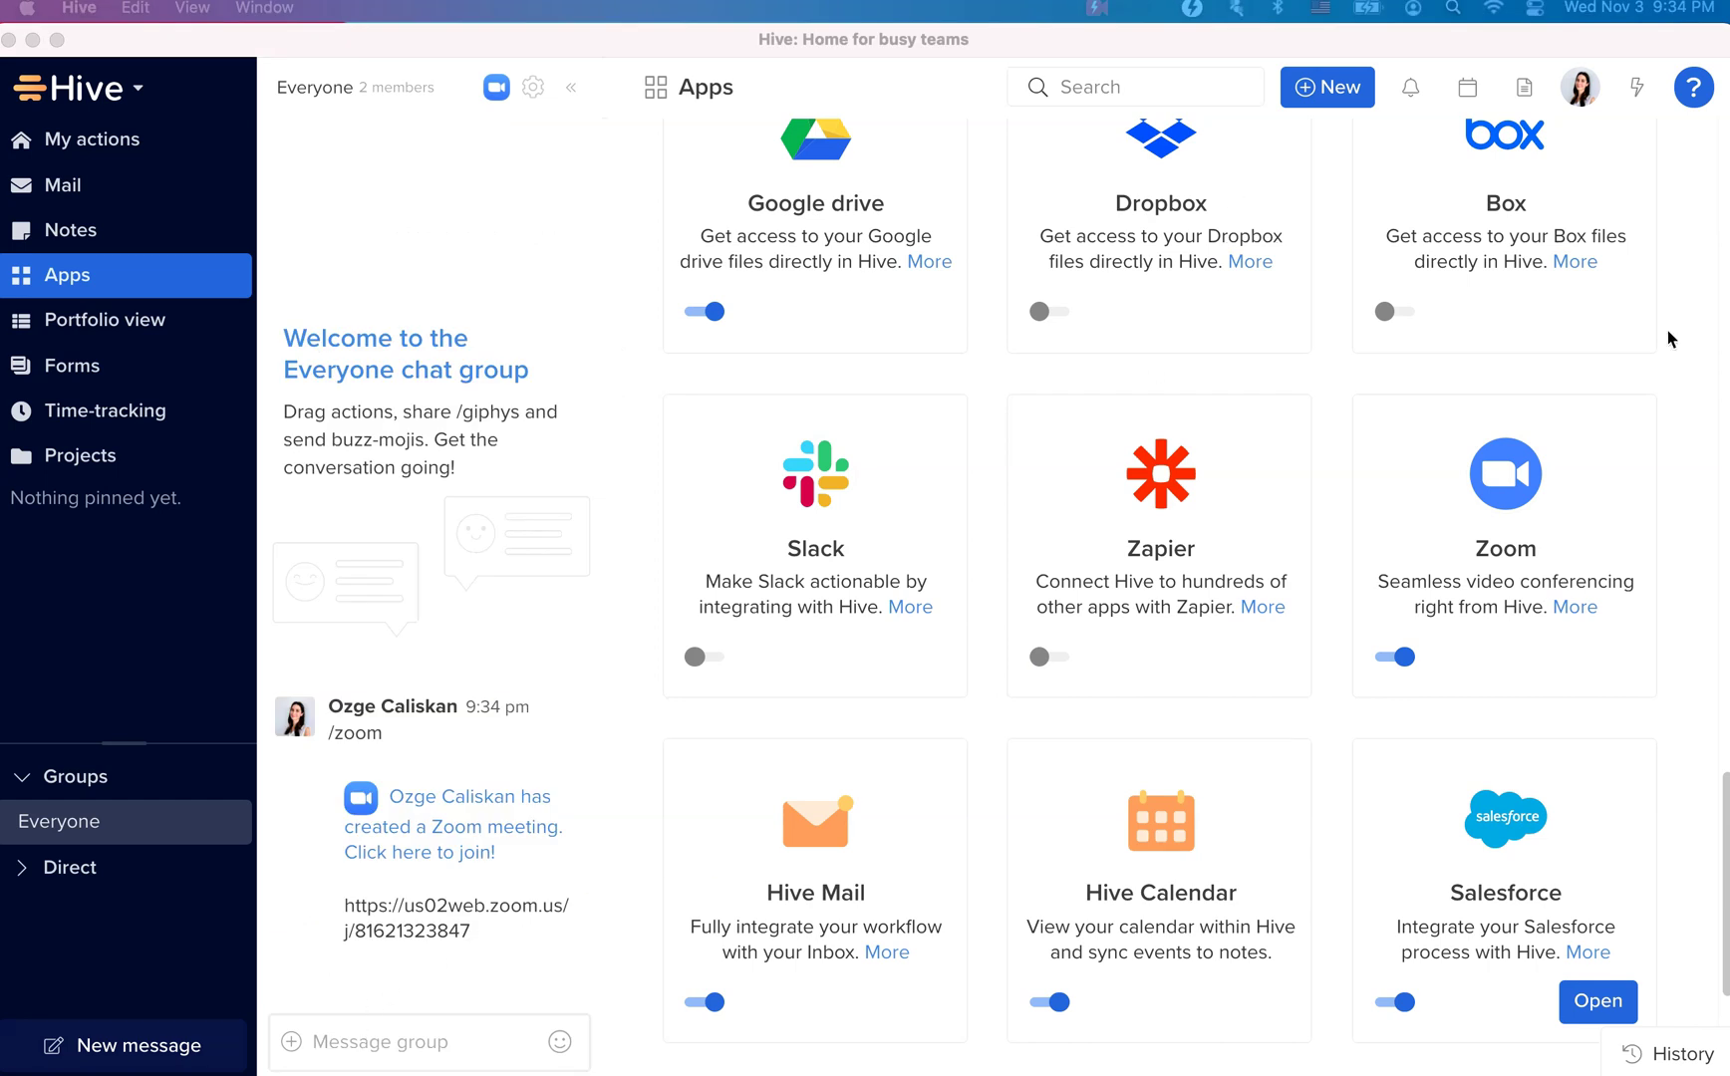
Launch the Zoom call for the Nov 5 Marketing Meeting from the calendar.
left_click(1466, 86)
left_click(1466, 87)
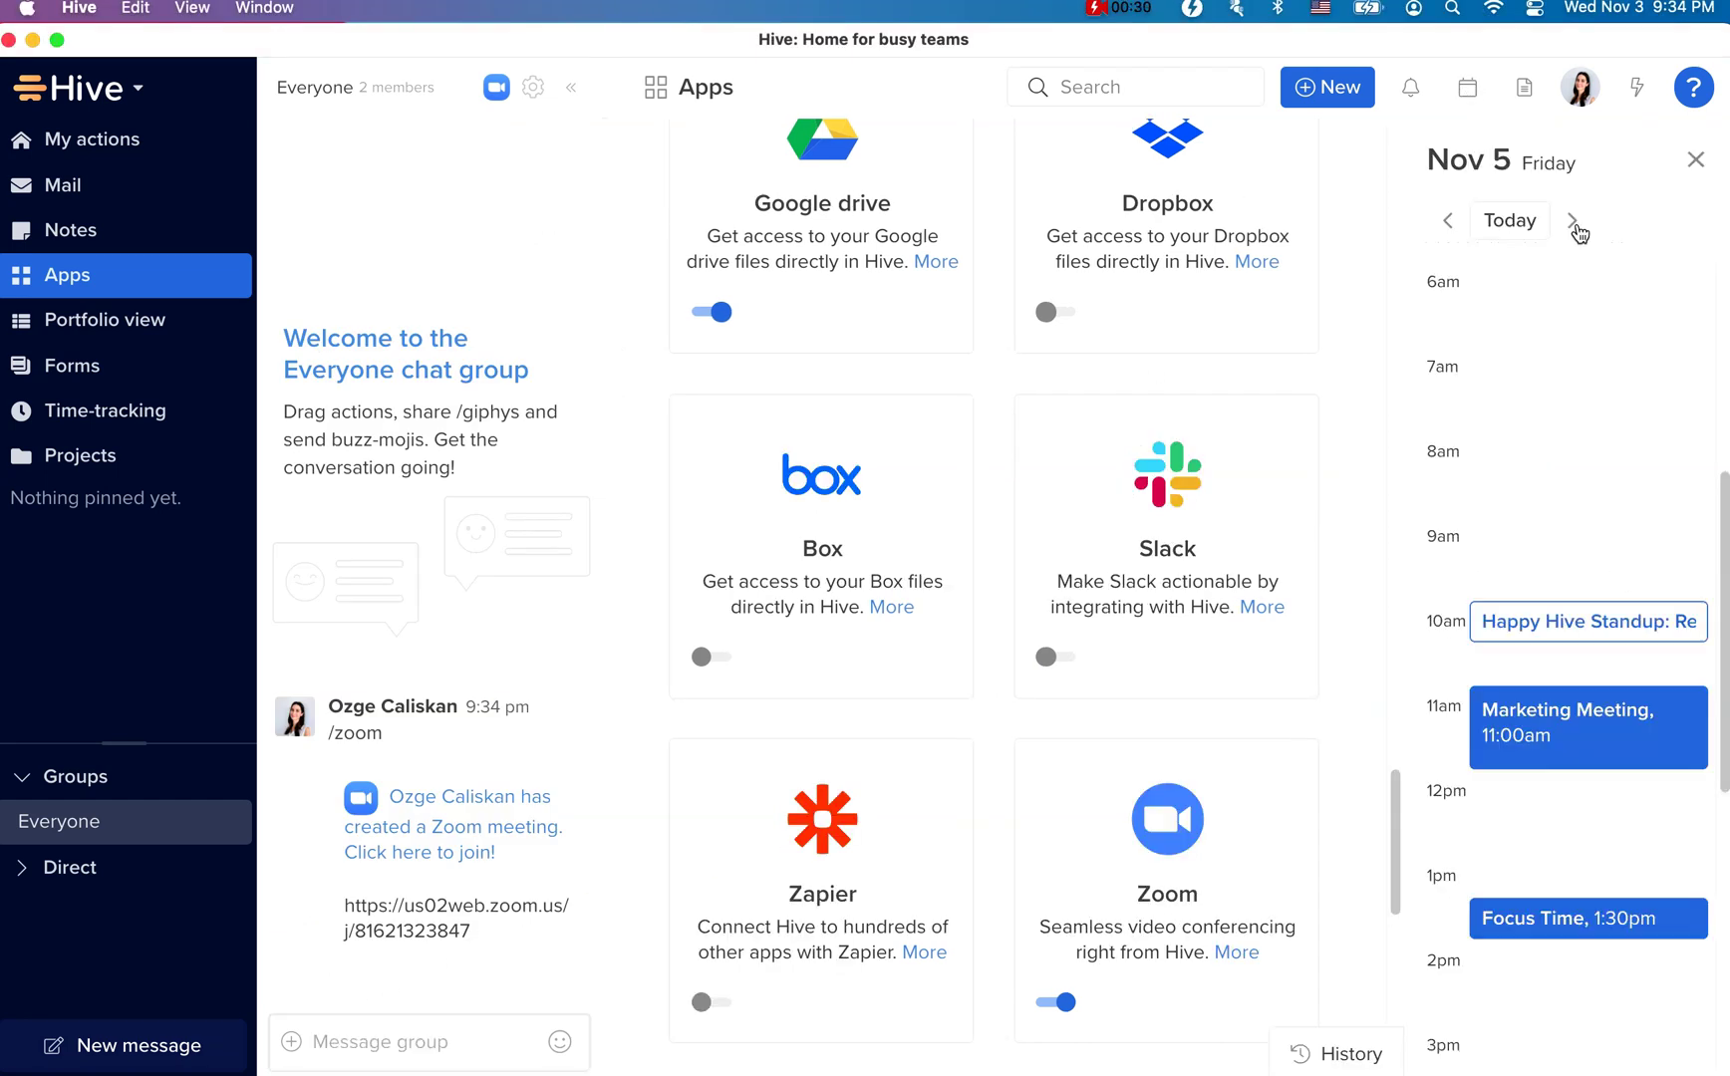
left_click(1574, 711)
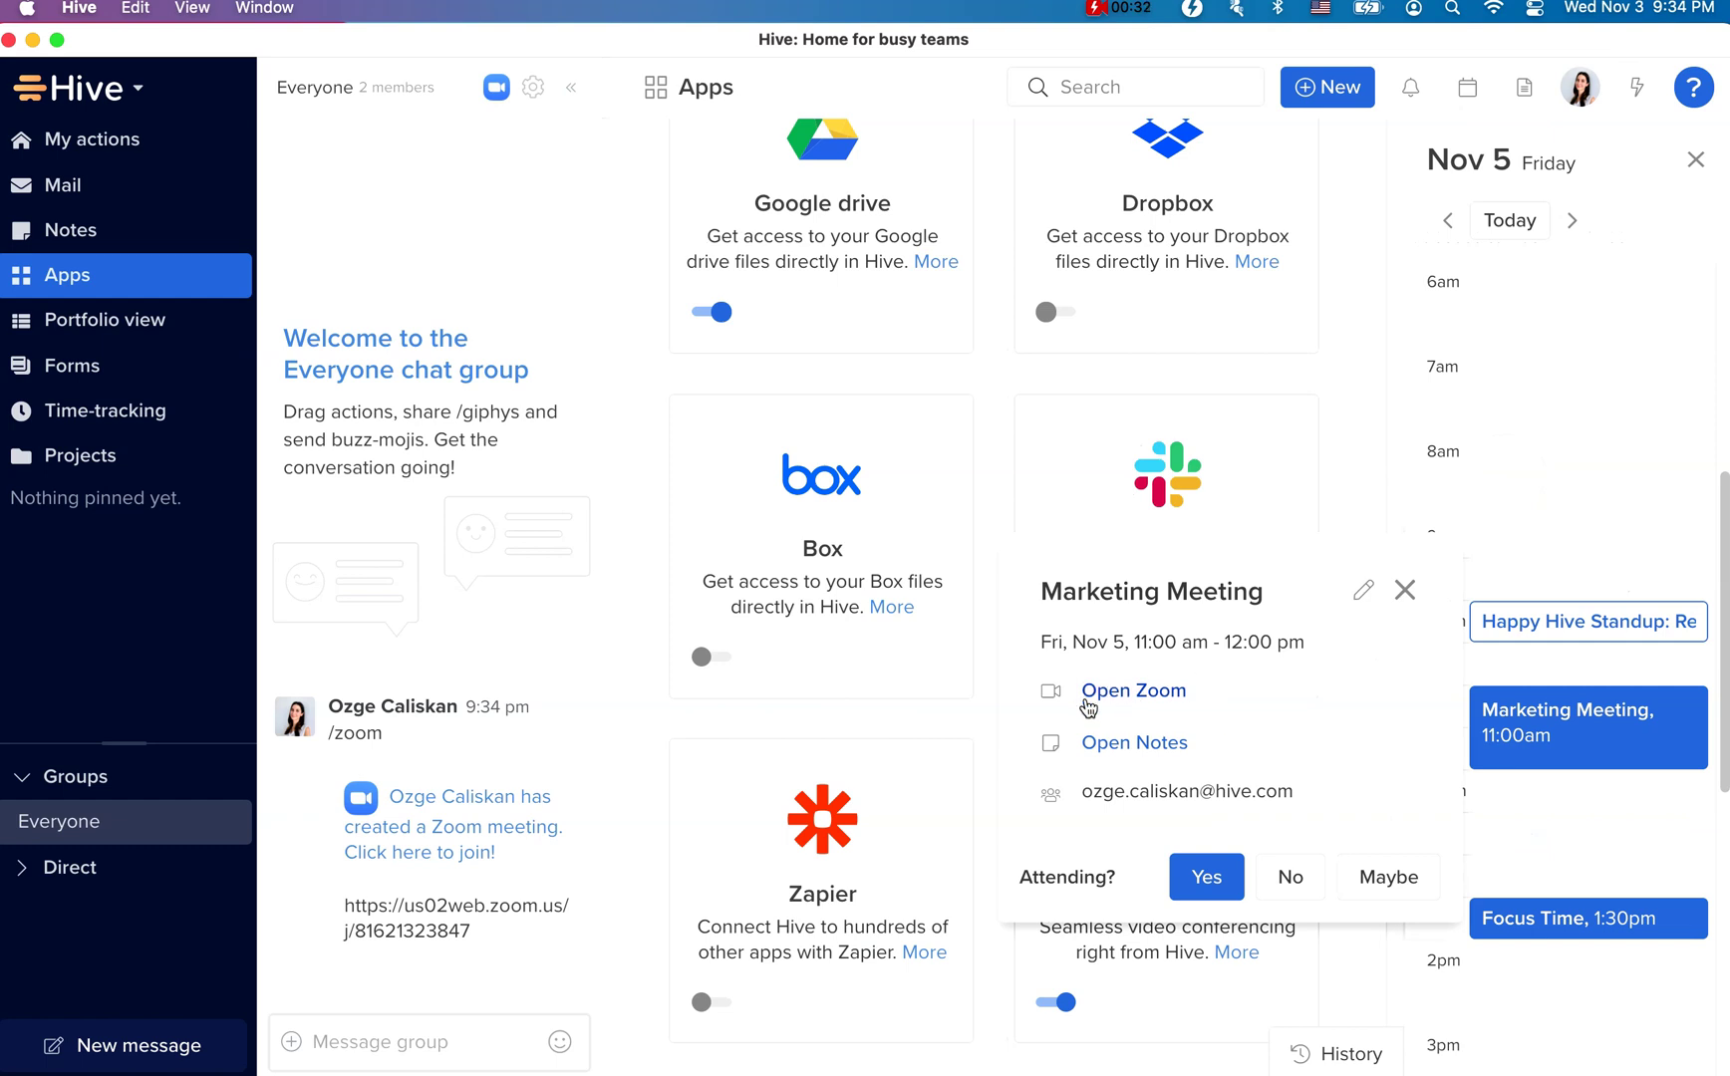
left_click(1133, 698)
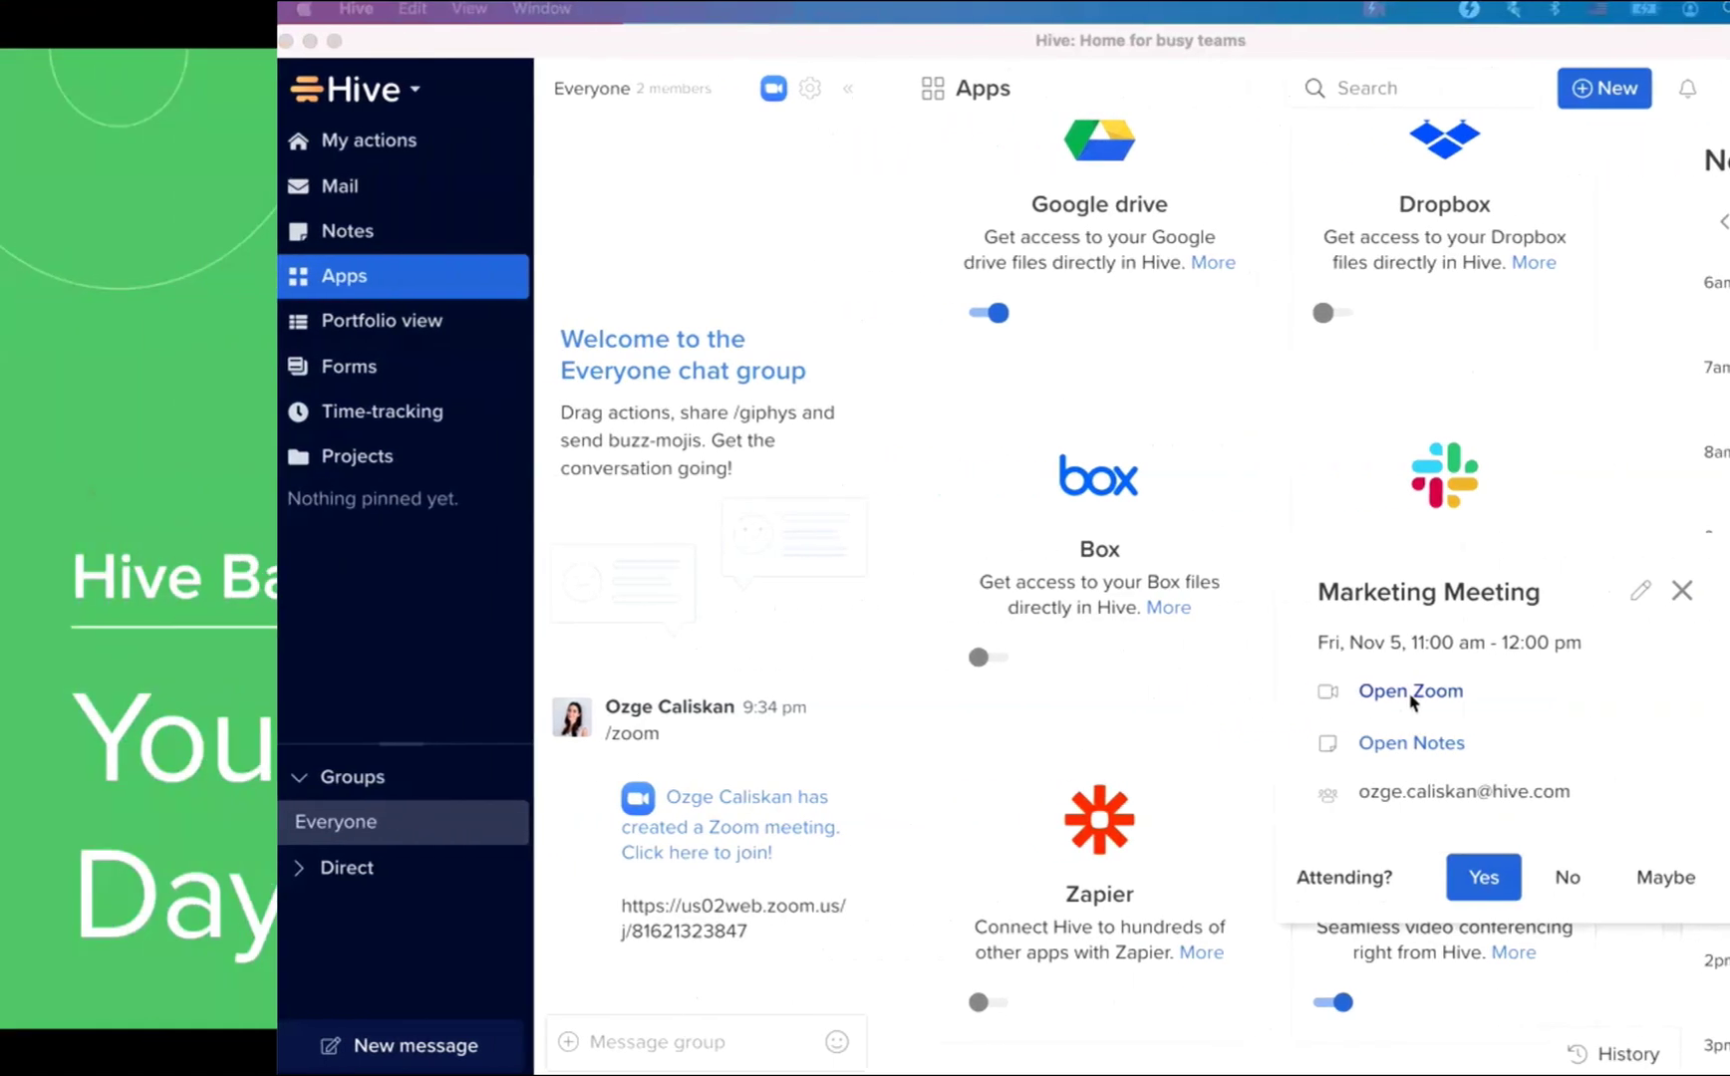